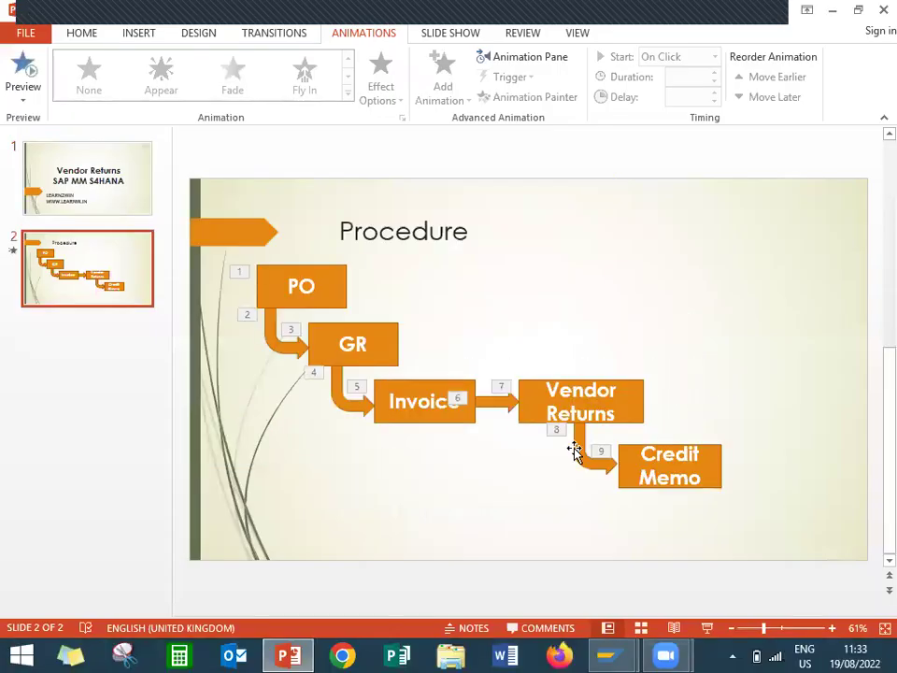
- Start a new purchase order for vendor ROCK with purchasing organisation 1111 and group 000
mouse_move(622, 654)
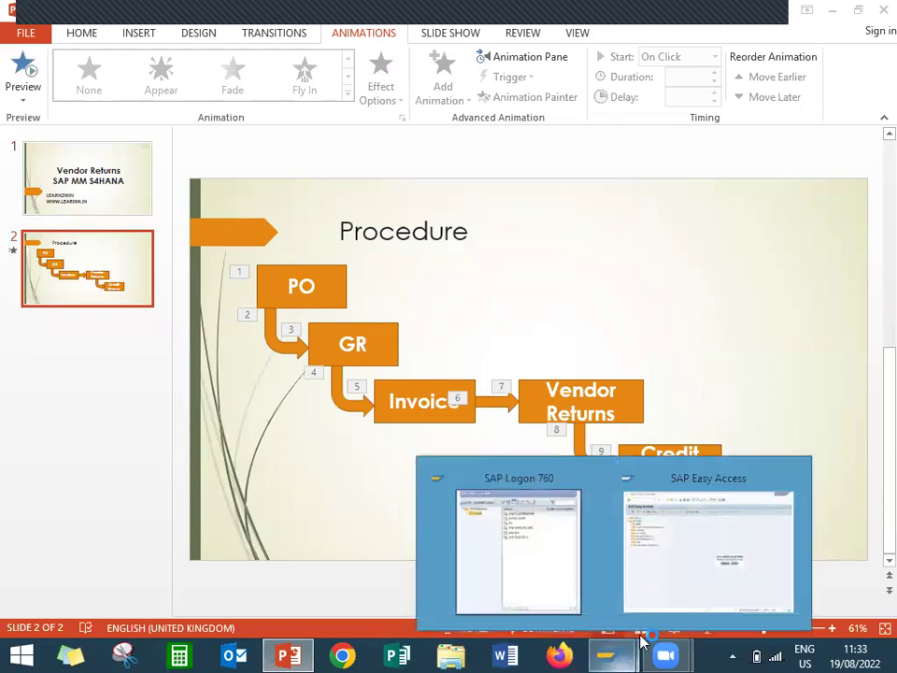
click(737, 555)
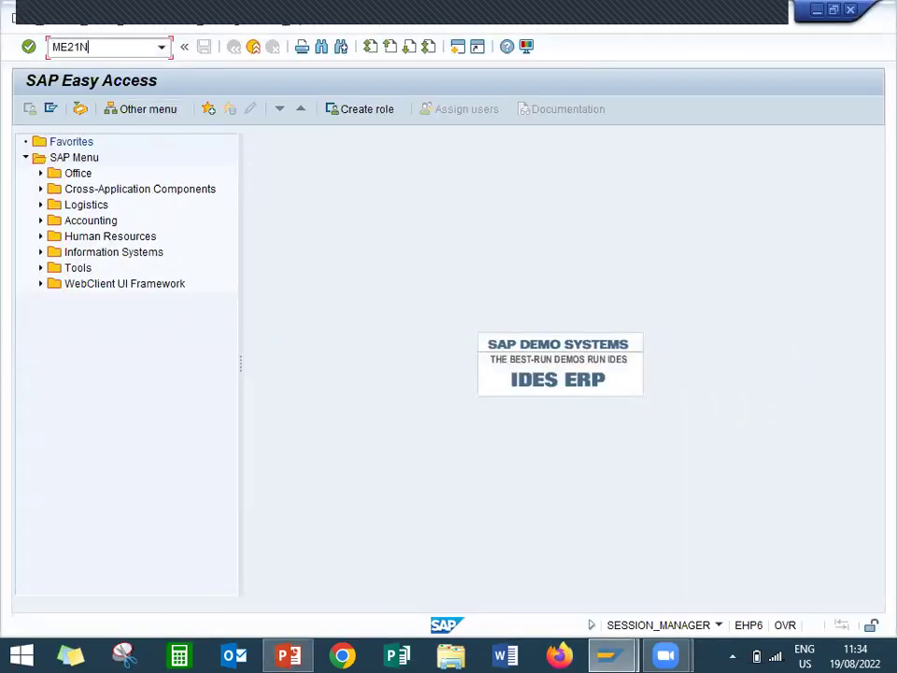
key(Return)
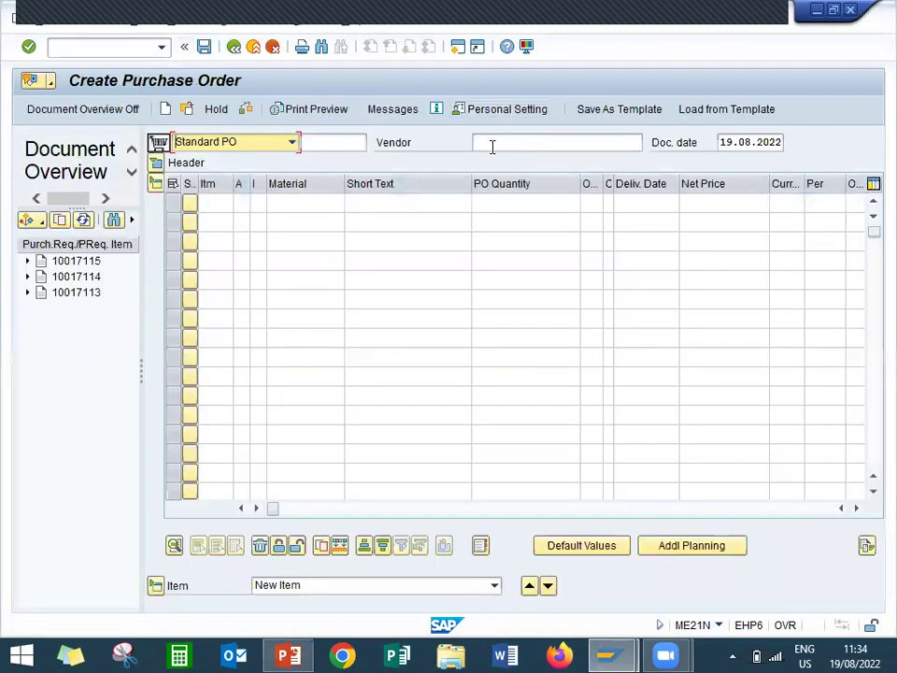
click(492, 147)
key(Down)
key(Return)
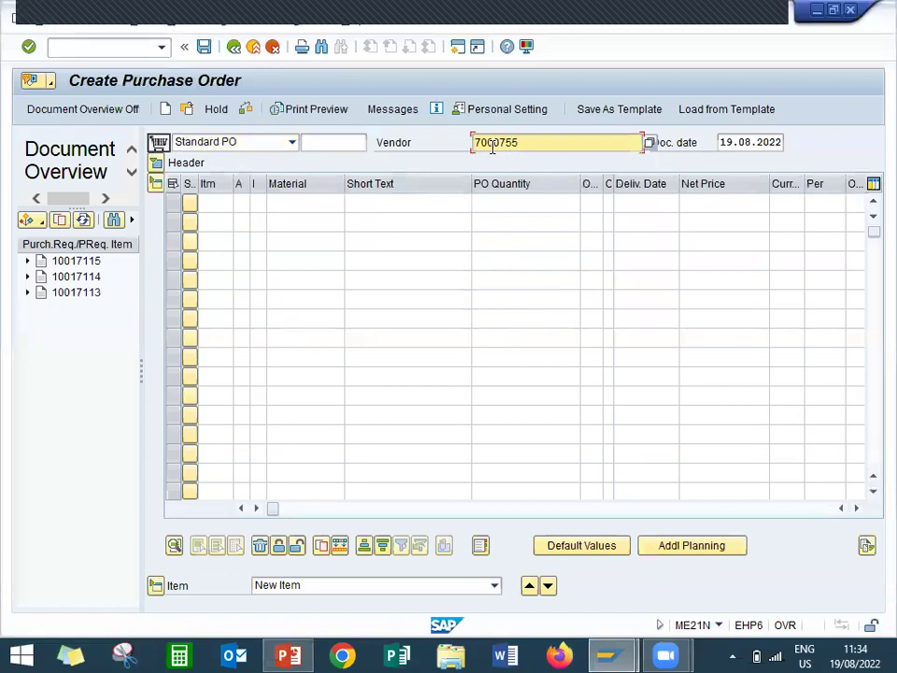
key(Return)
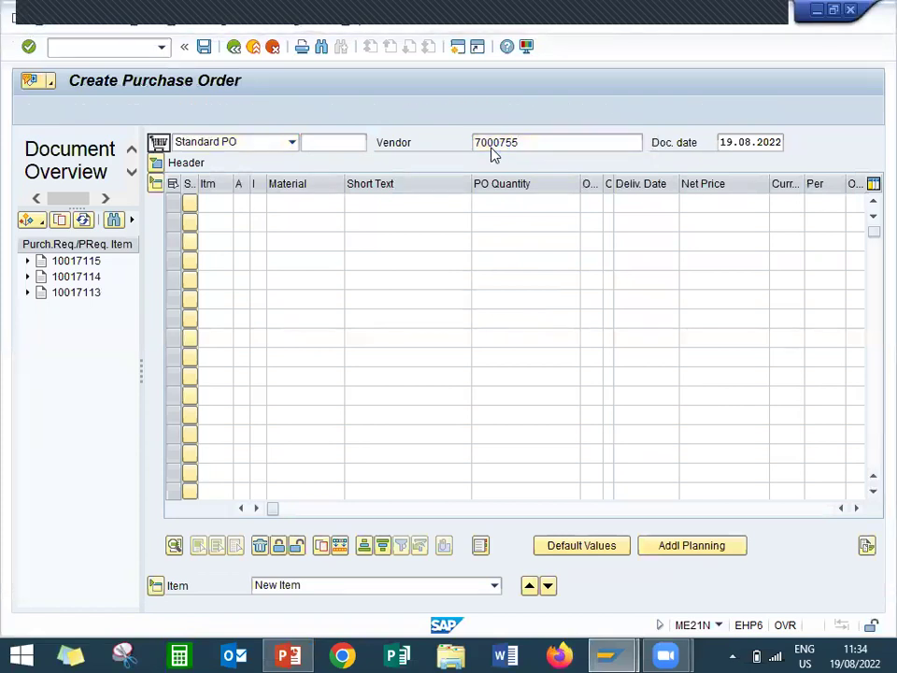
key(Down)
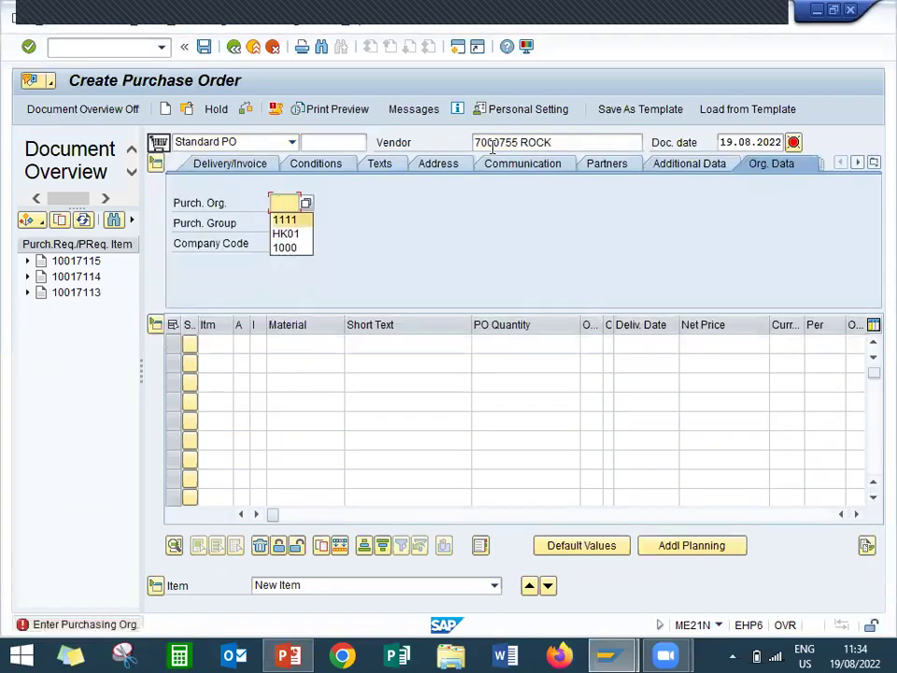
key(Return)
key(Return)
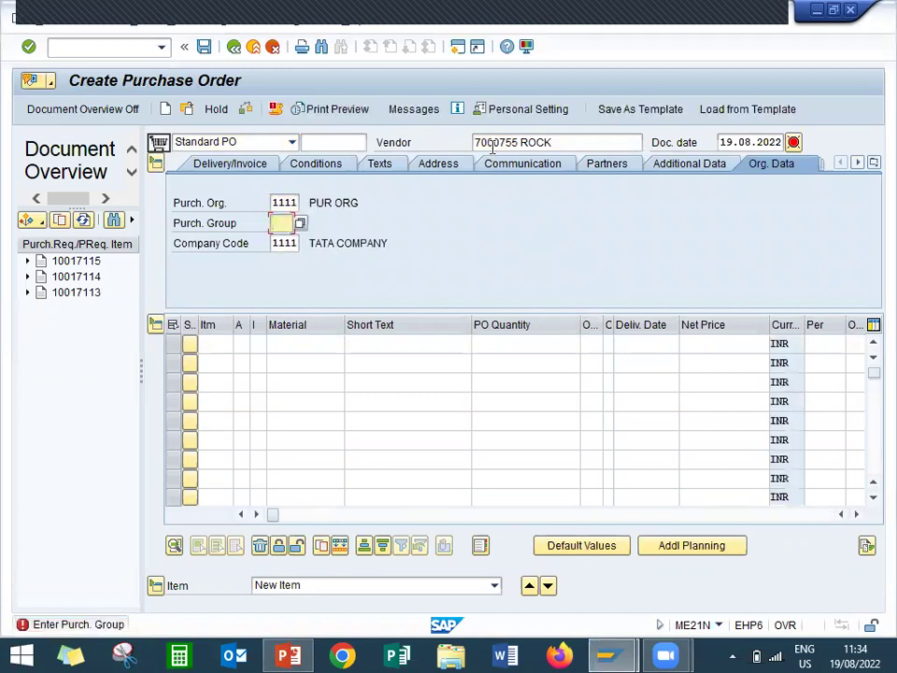
text(000)
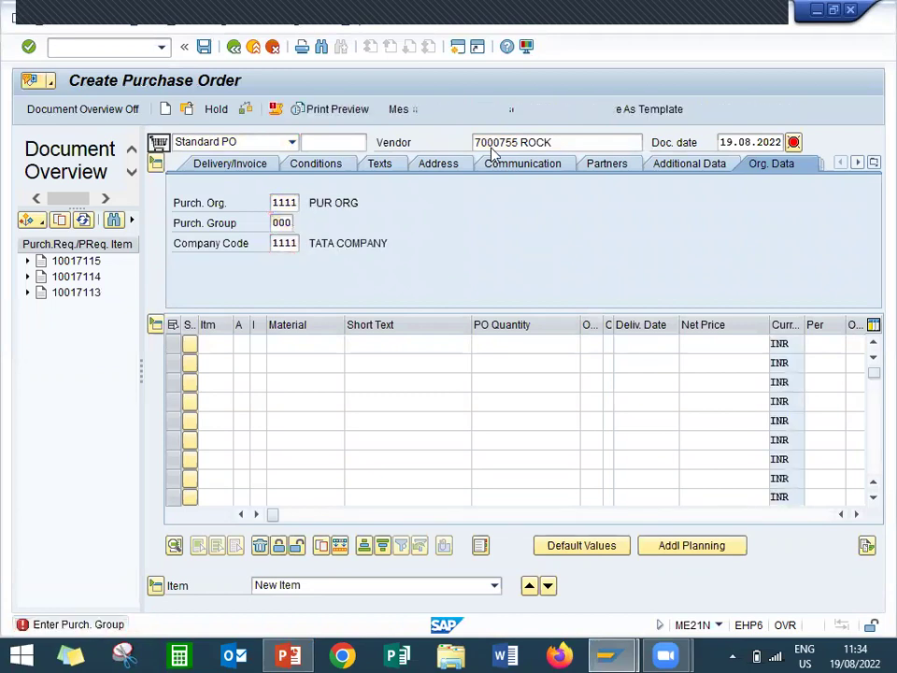
key(Return)
- Add an item for 10 of material 5510 (SODA ASH) at net price 1.100,00
click(315, 342)
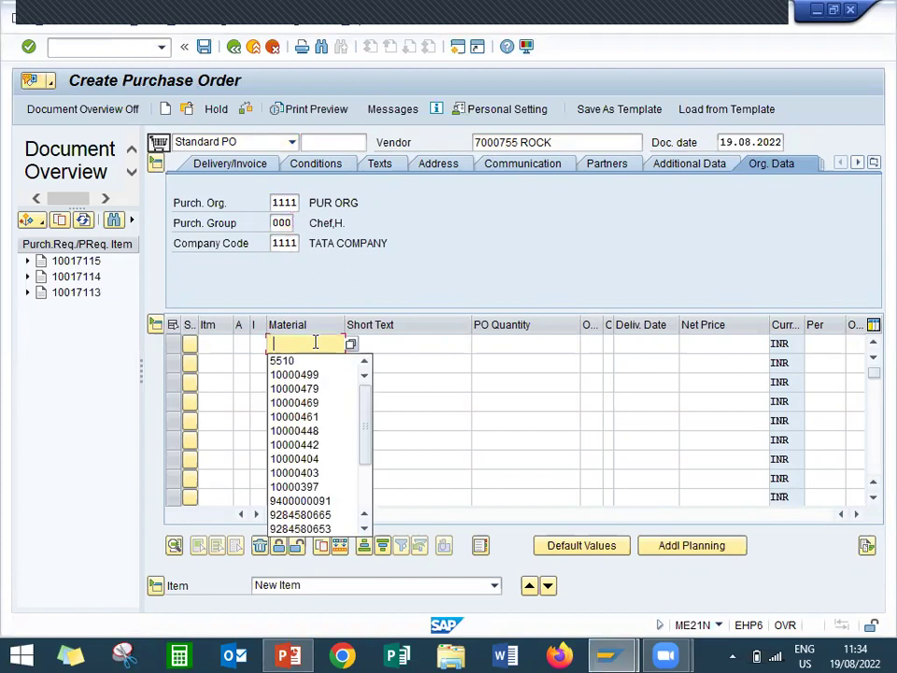
key(Down)
key(Return)
key(Return)
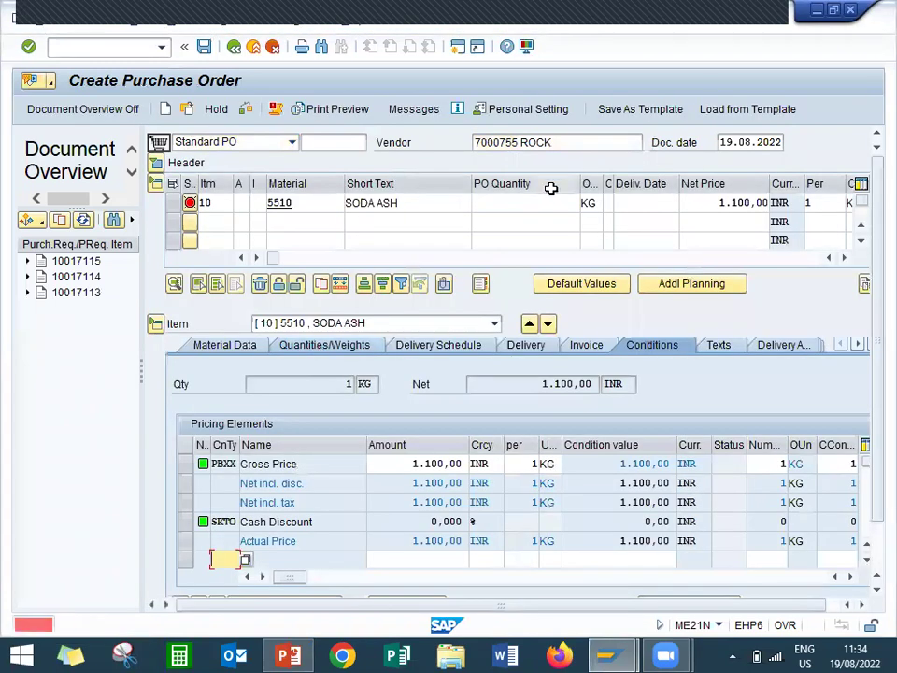
click(537, 202)
text(10)
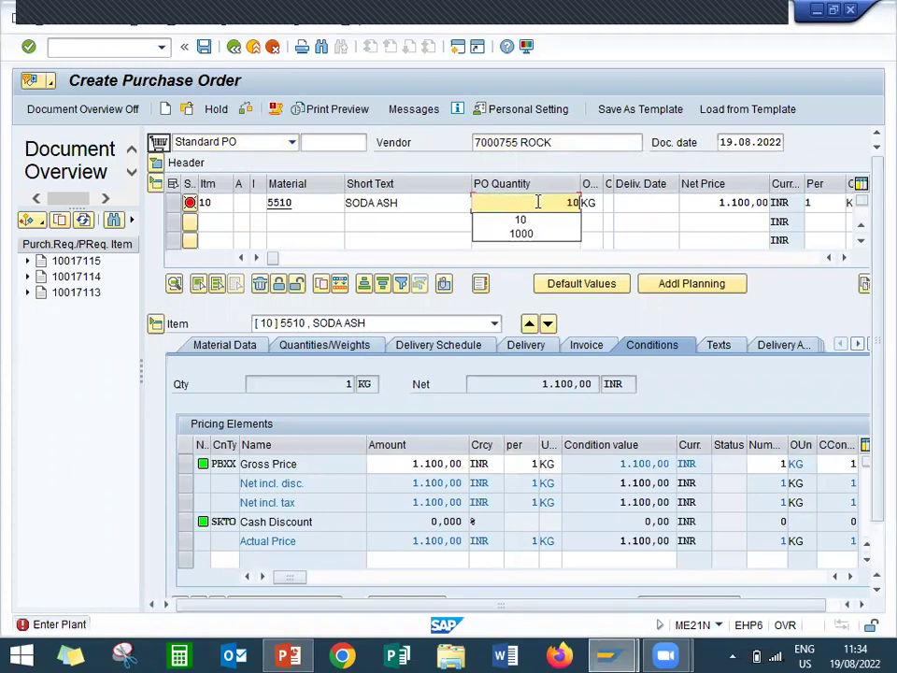
key(Return)
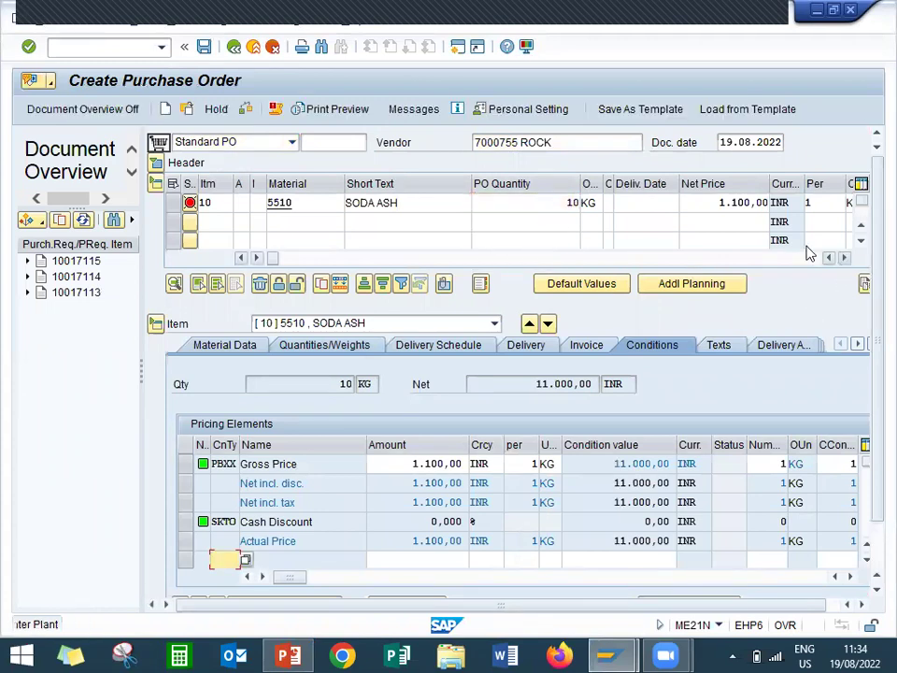
drag(692, 204, 774, 197)
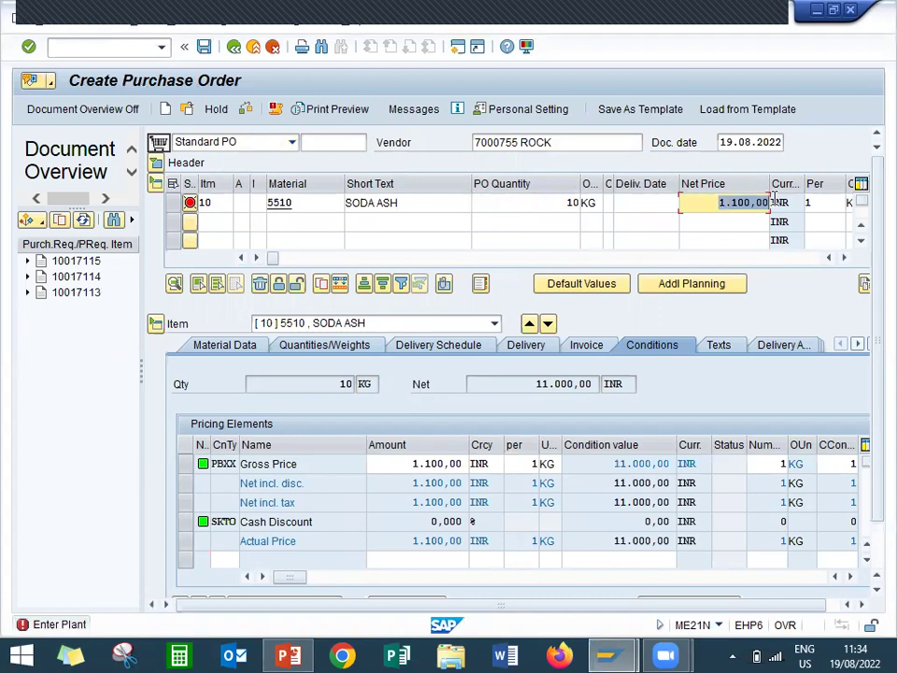
click(844, 259)
click(844, 259)
click(845, 259)
click(845, 258)
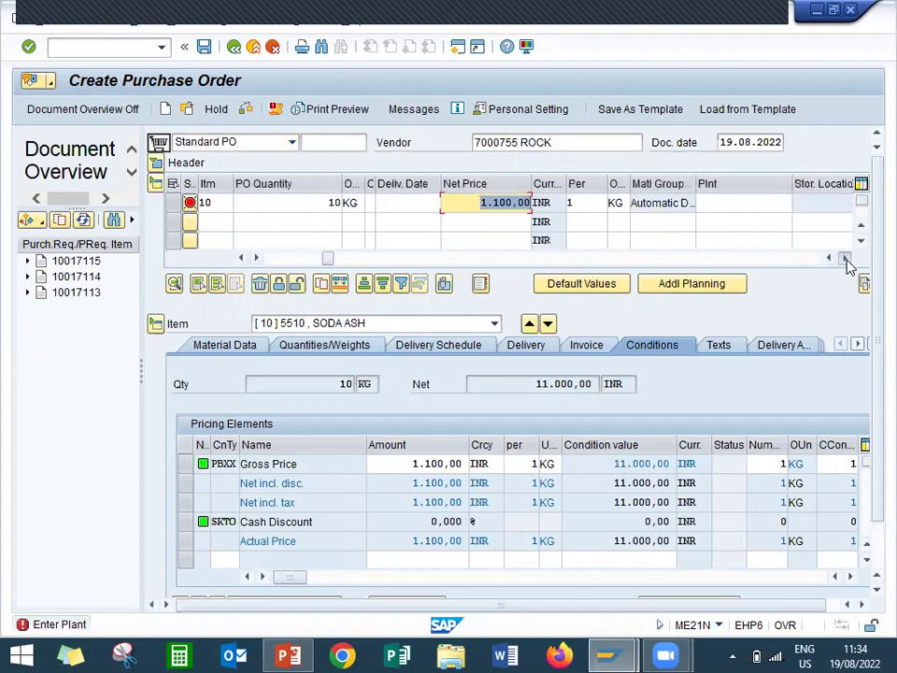
click(845, 259)
click(845, 258)
click(845, 259)
- Set the item's plant to 1111 and its storage location, then save the order
click(591, 204)
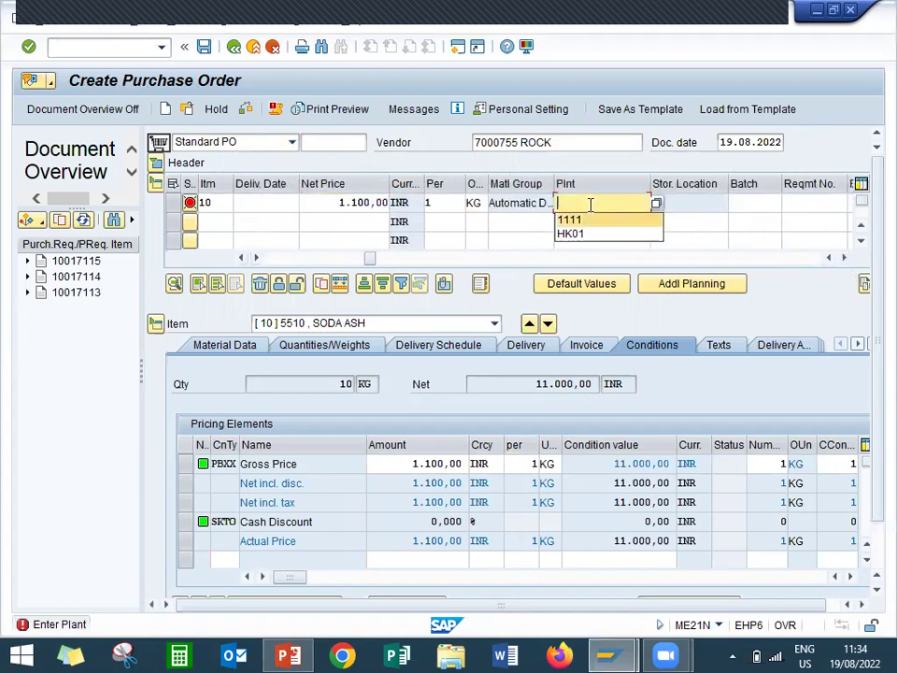
text(1111)
key(Return)
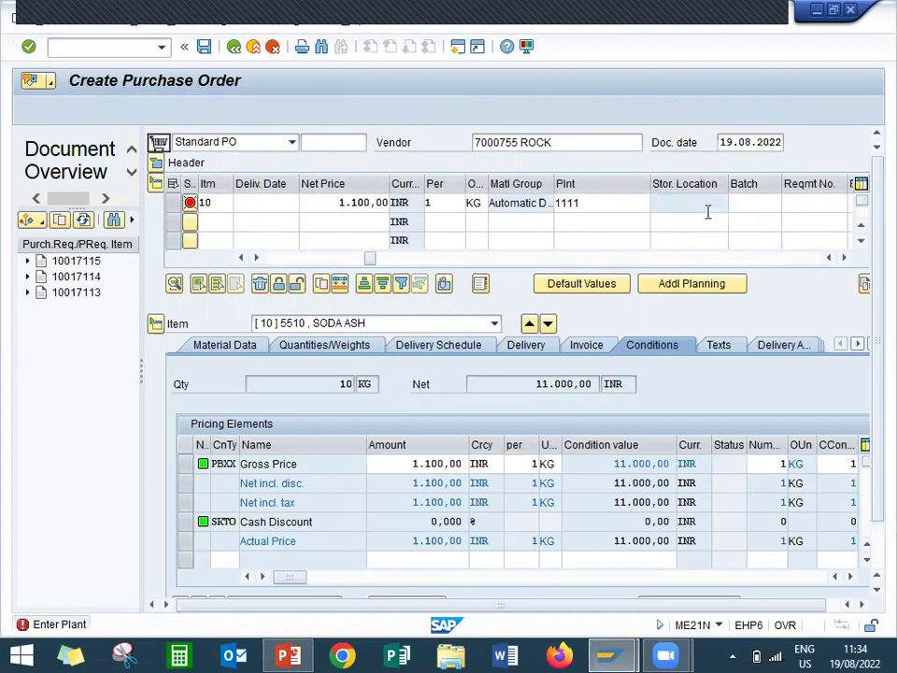
click(699, 204)
text(1111)
key(Return)
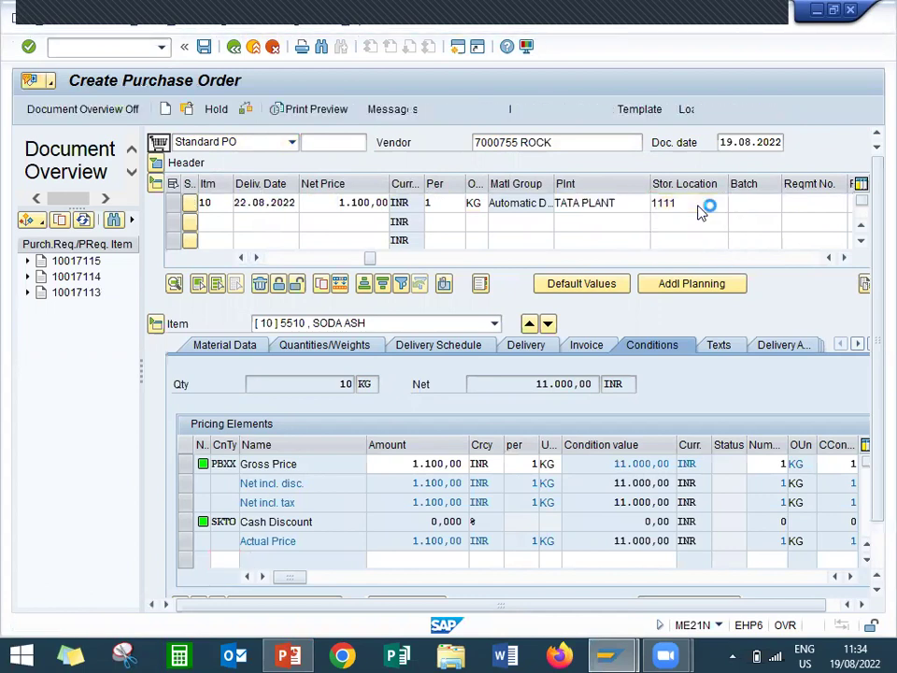
click(206, 61)
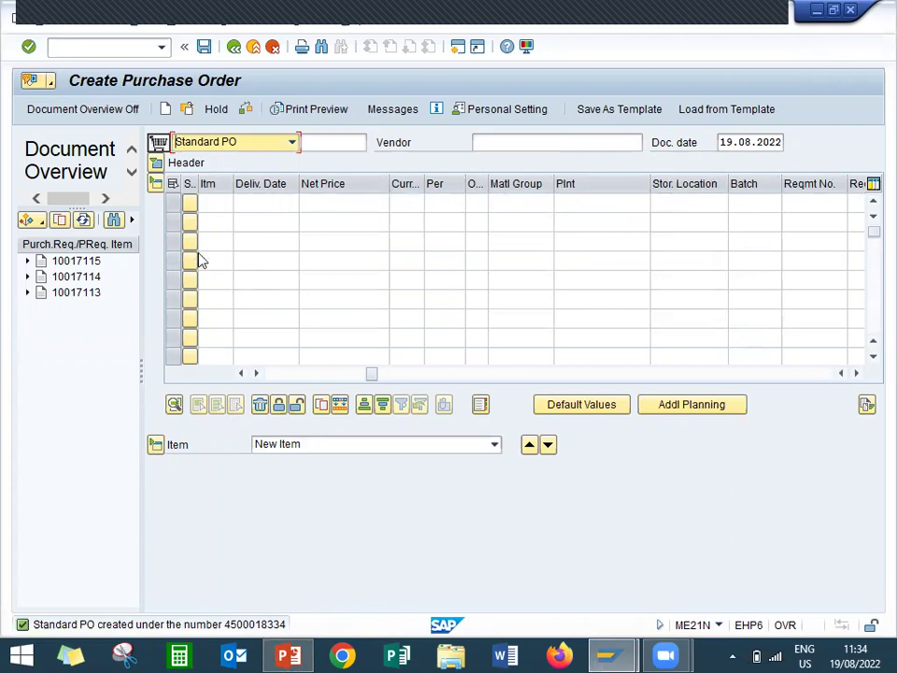
click(253, 48)
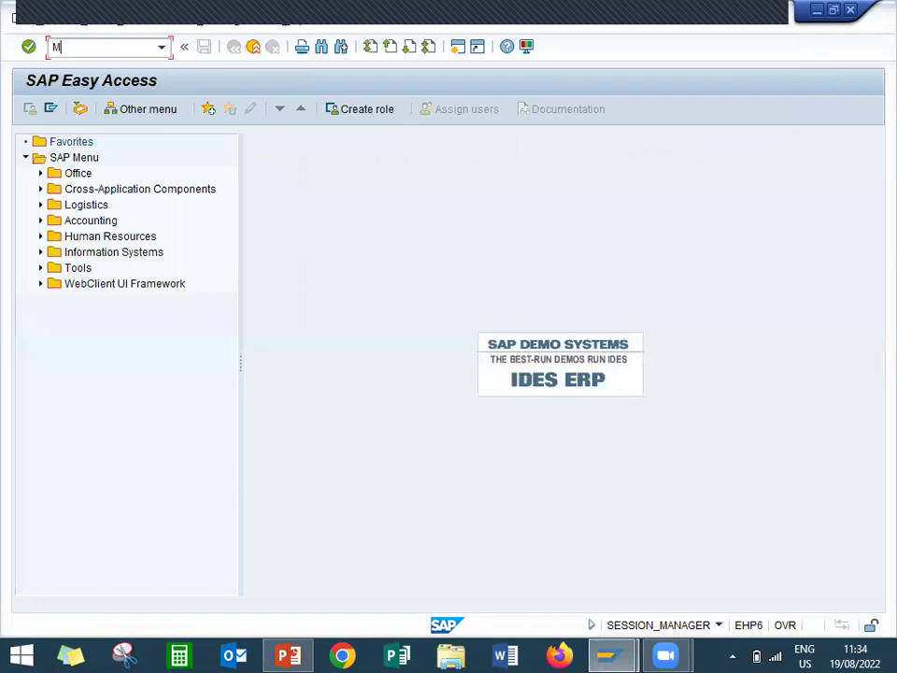
text(MIGO)
key(Return)
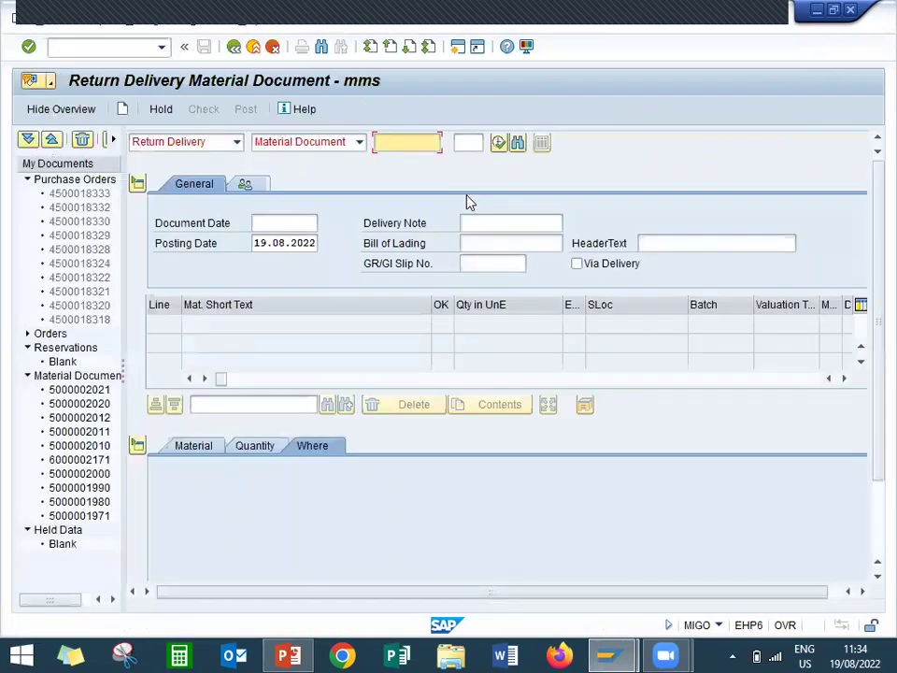
click(211, 147)
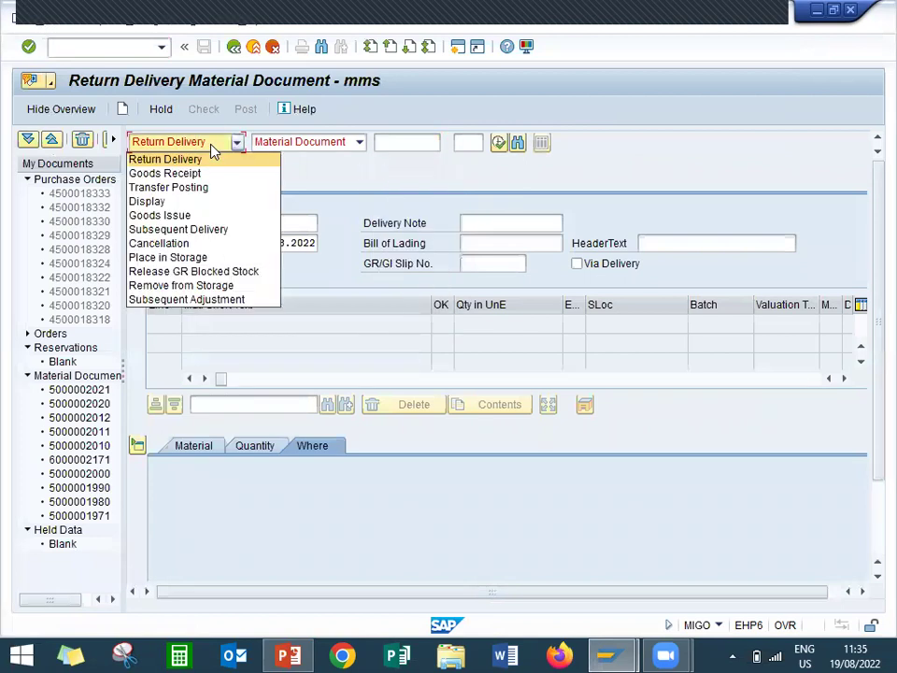
click(206, 176)
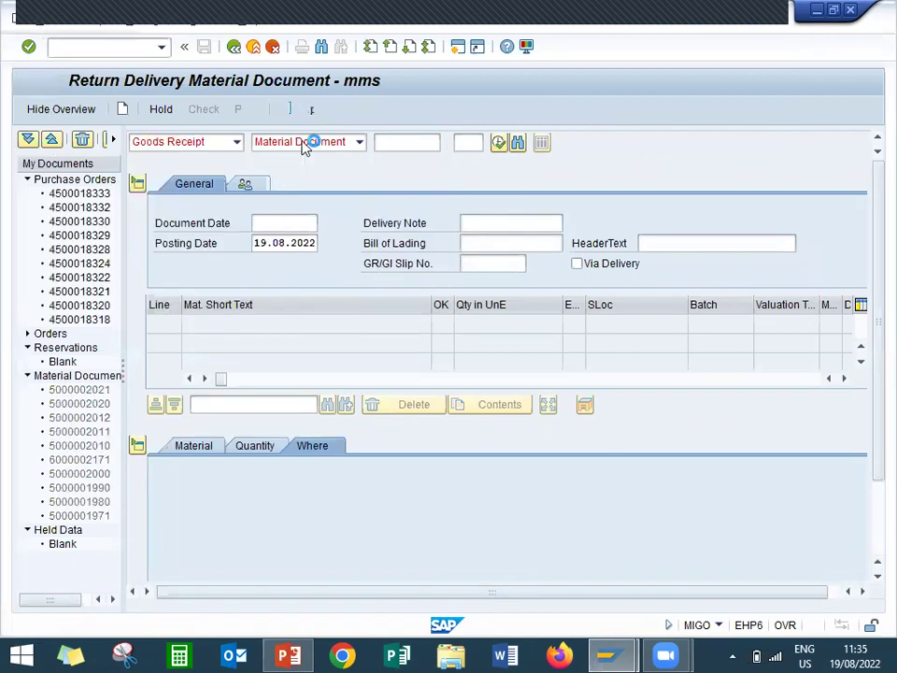
click(411, 142)
text(4500018334)
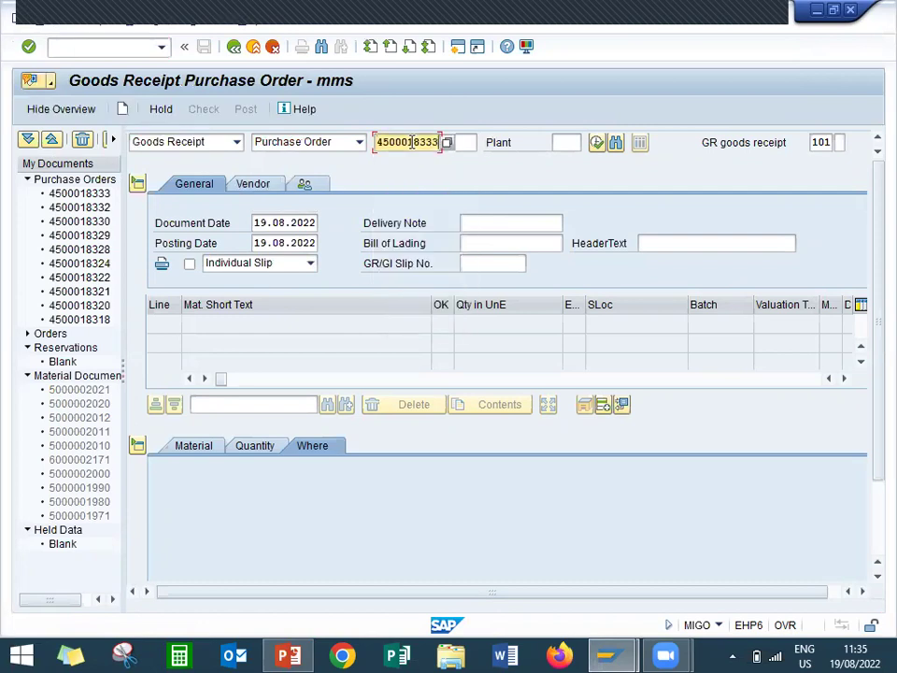
key(Return)
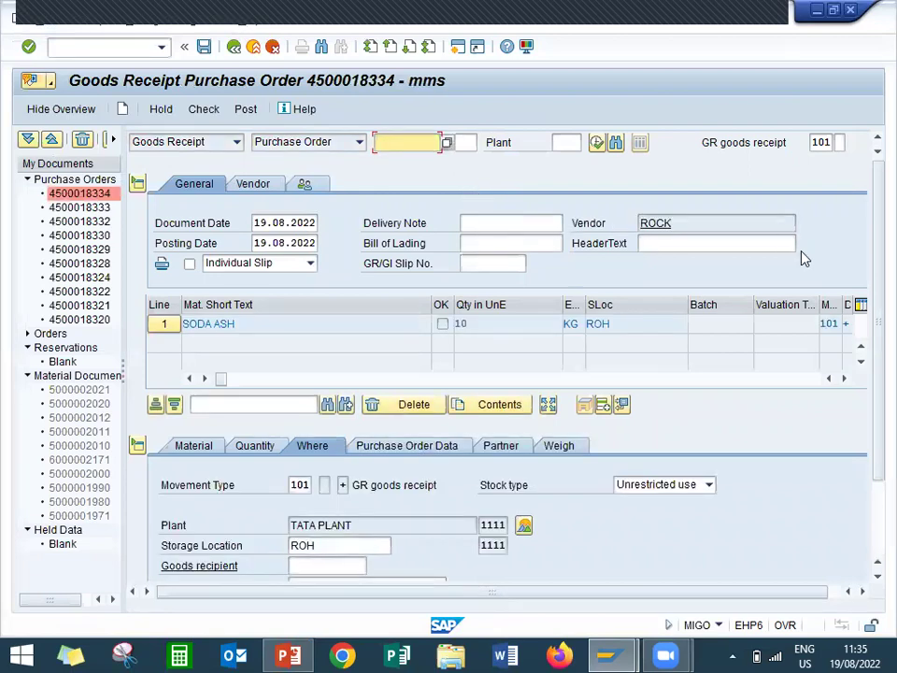
- Mark the SODA ASH line OK, post the goods receipt and exit
scroll(585, 407, down, 2)
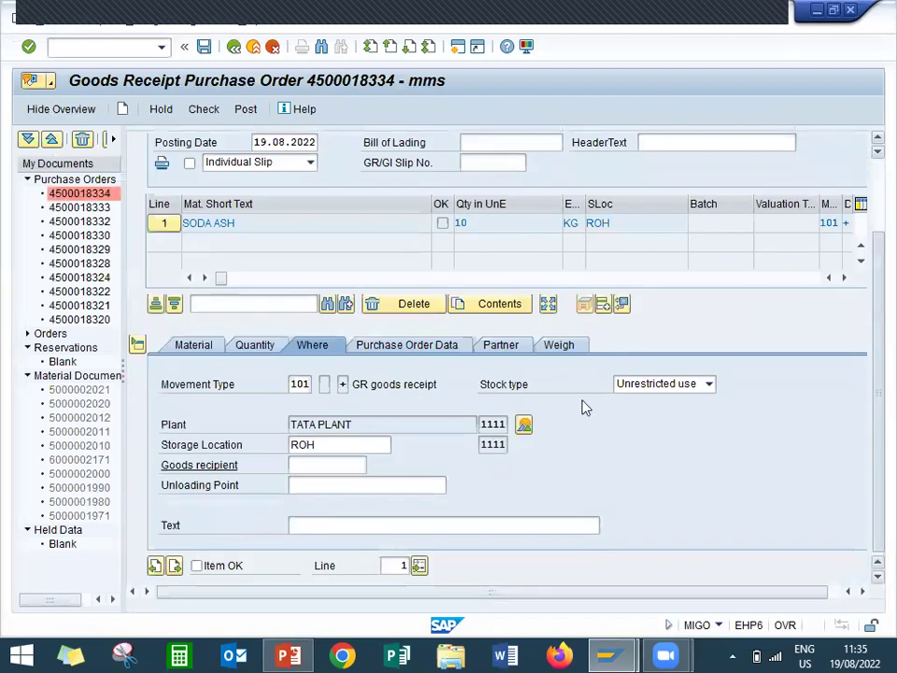
click(196, 566)
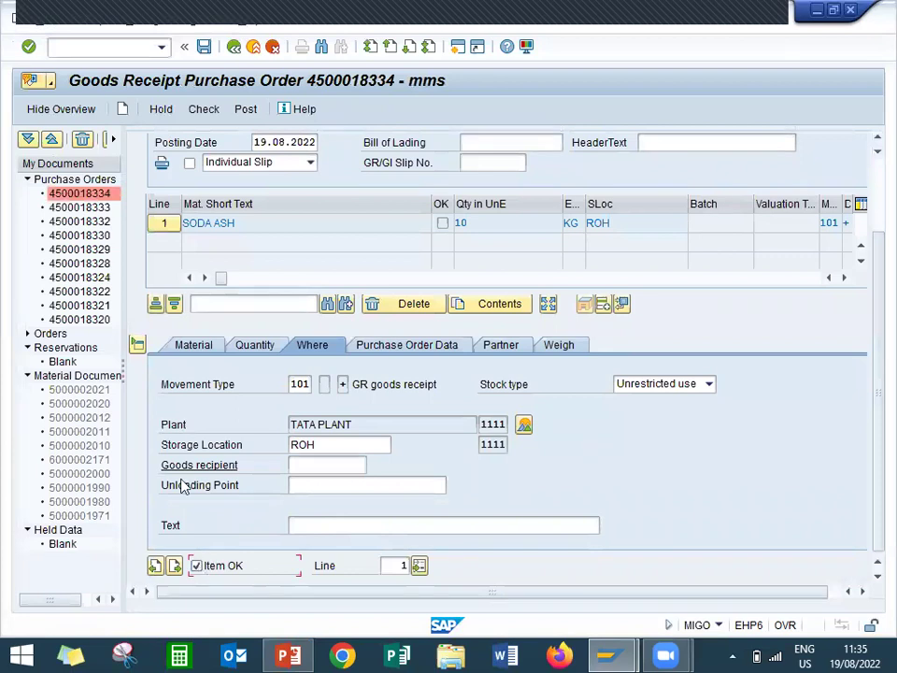
click(245, 110)
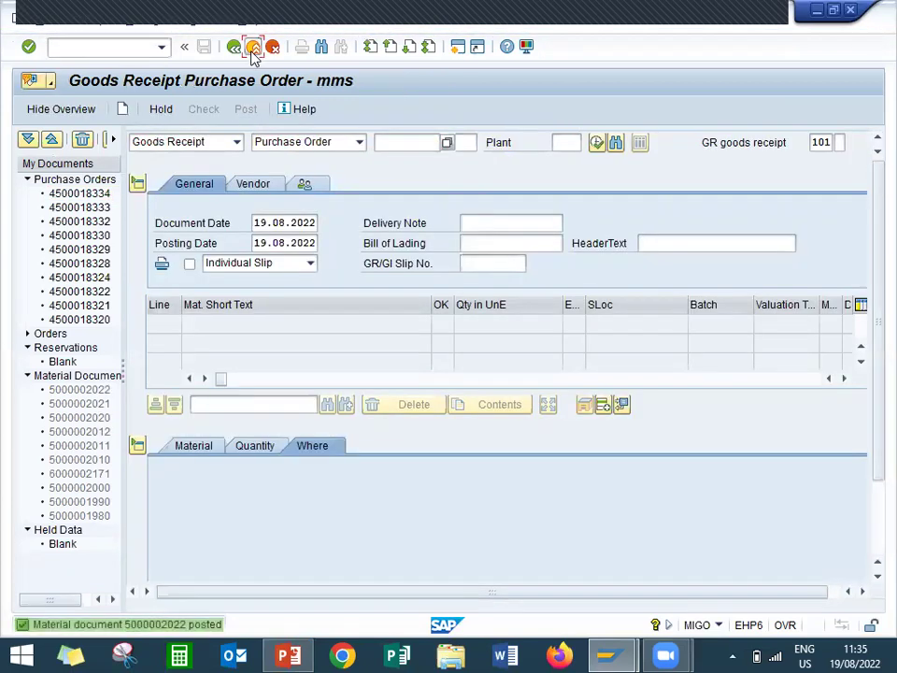
click(253, 49)
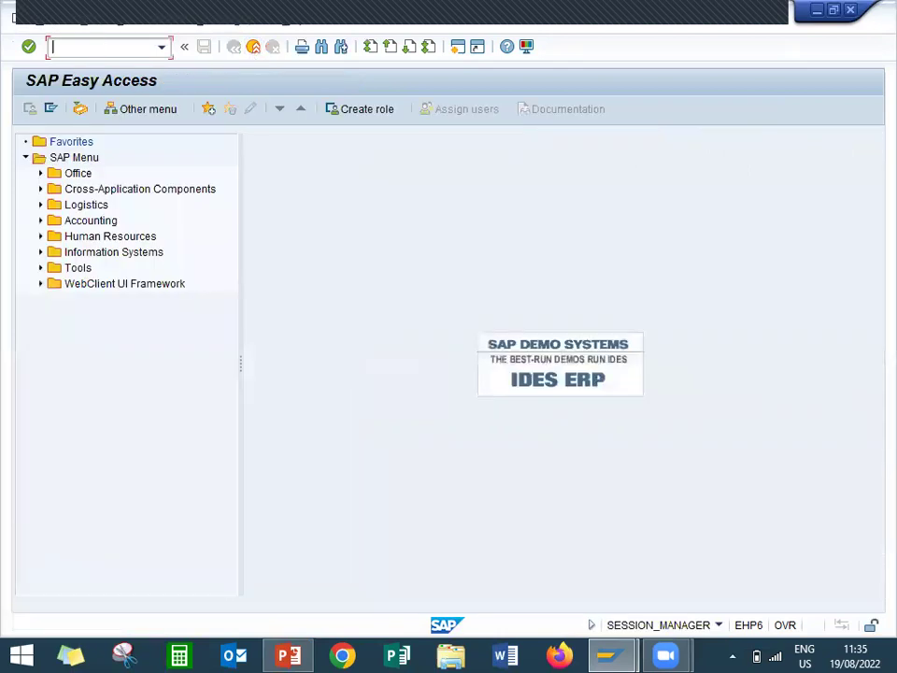
- Start a MIRO invoice with document date 16.08.2022 and tax code A1
click(98, 49)
text(MIRO)
key(Return)
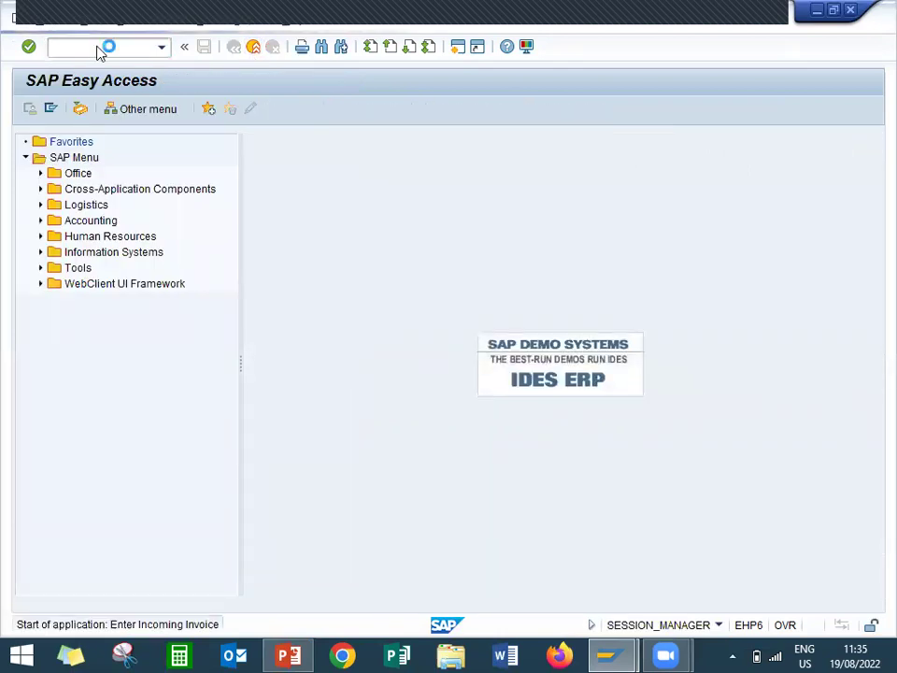
key(Down)
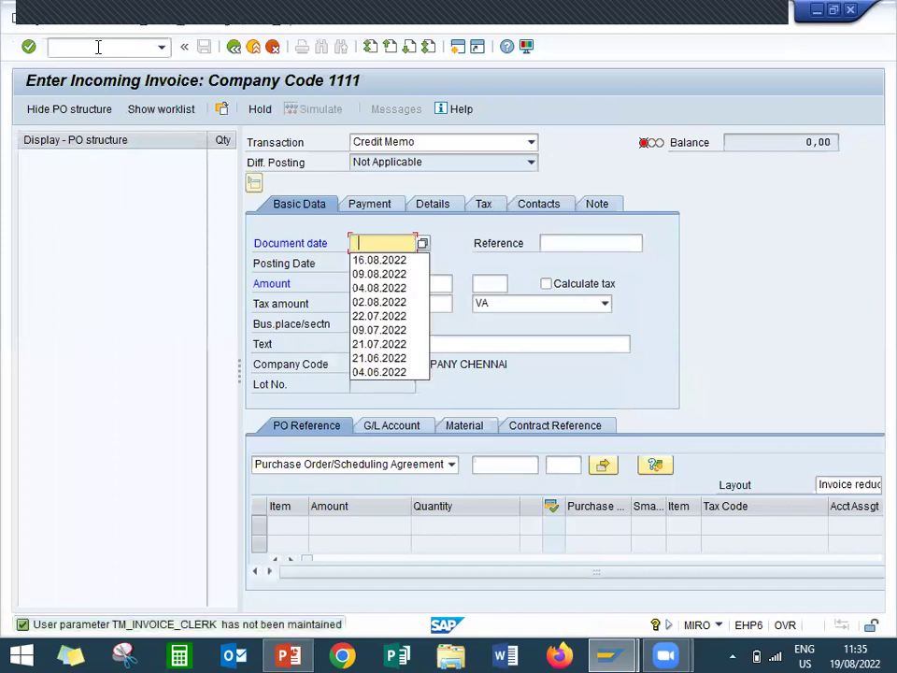
key(Down)
key(Return)
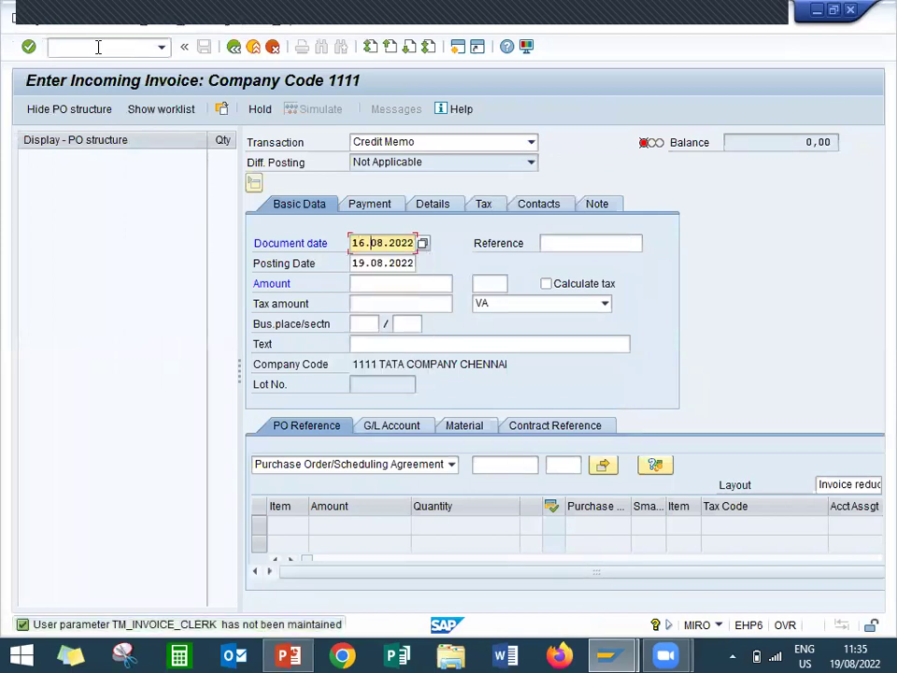
text(0)
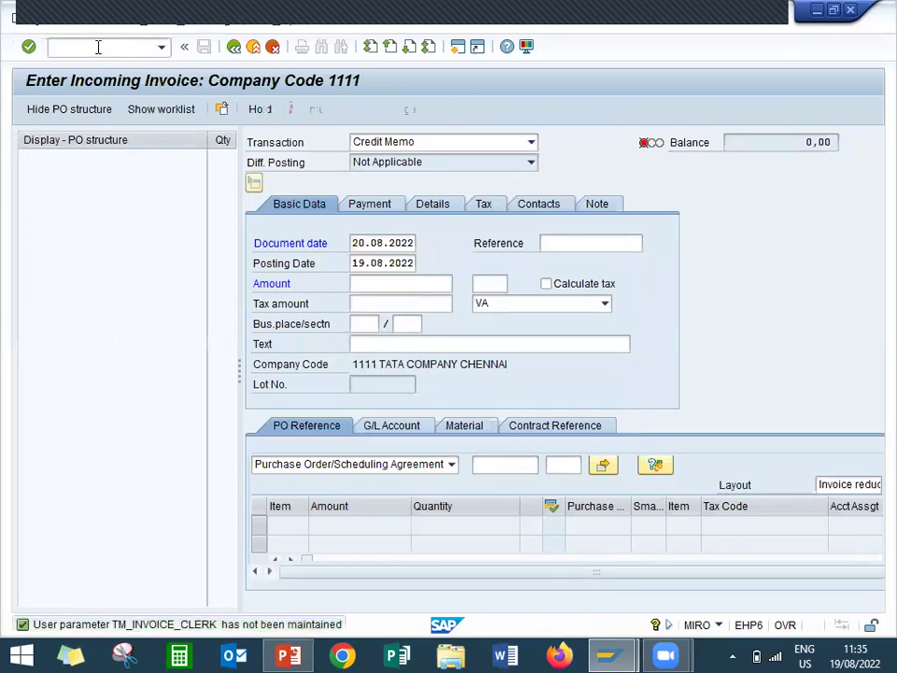
key(Return)
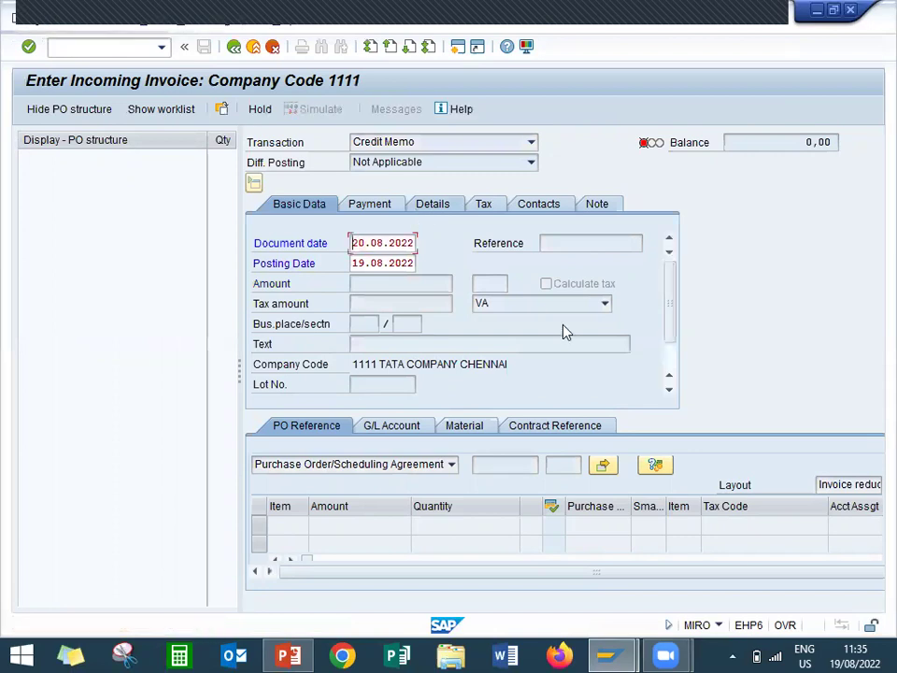
click(564, 310)
click(560, 320)
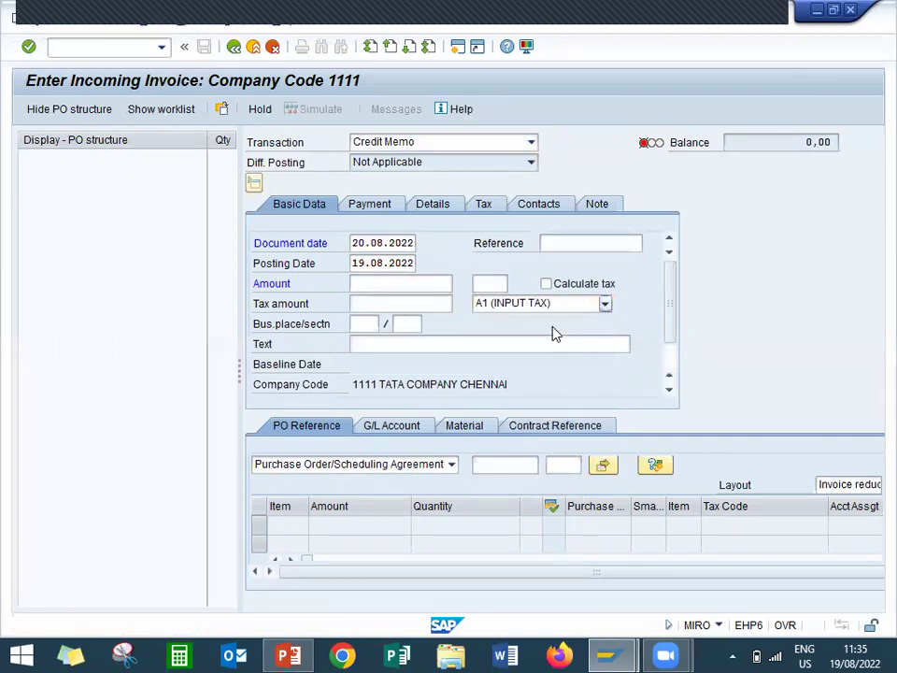
click(495, 464)
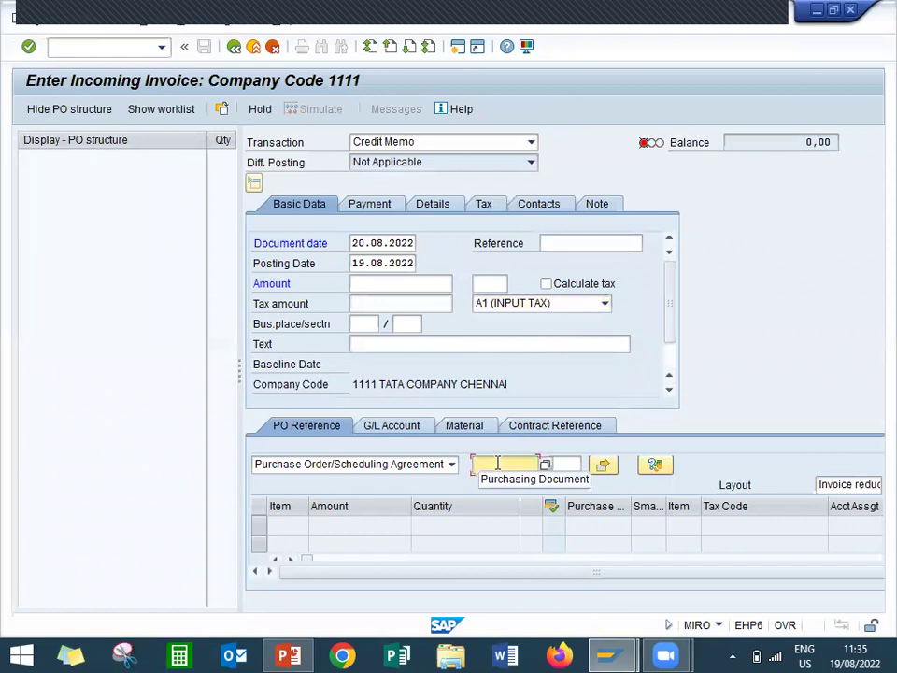
key(Down)
key(Down)
key(Return)
click(498, 465)
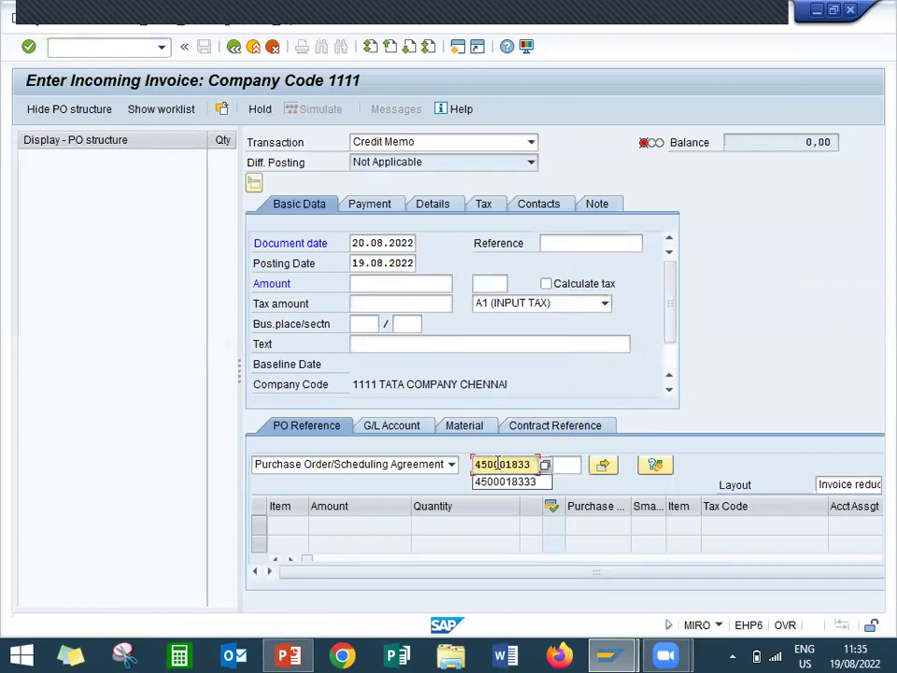
key(BackSpace)
text(4)
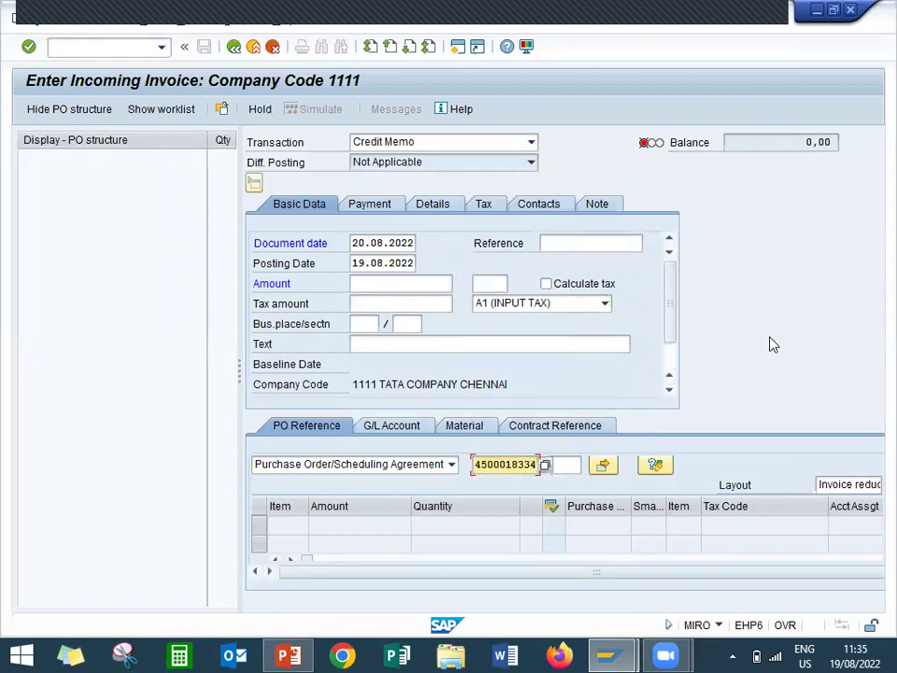
key(Return)
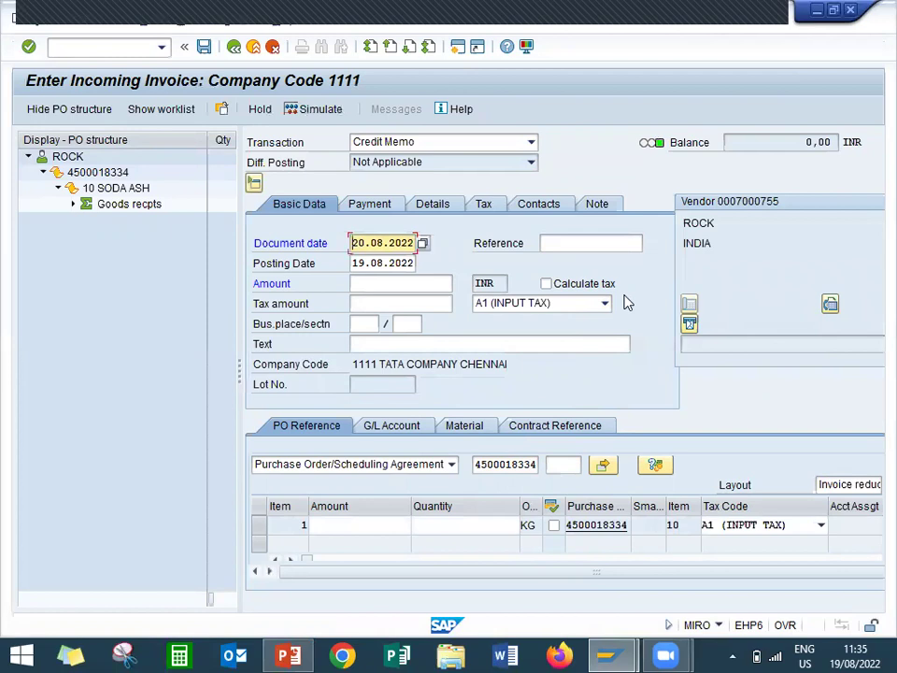
click(557, 283)
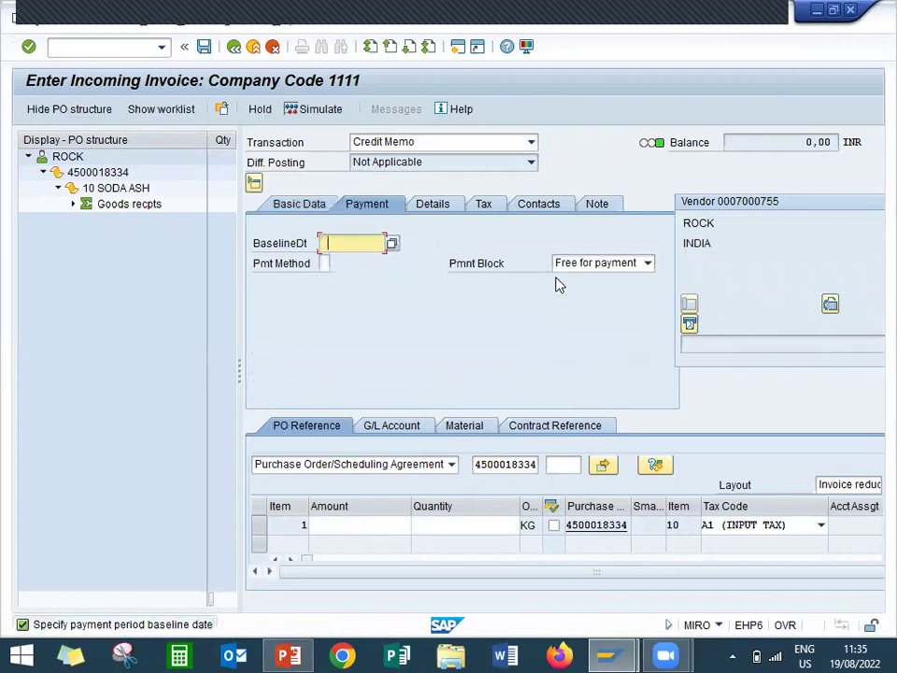
key(Down)
key(Return)
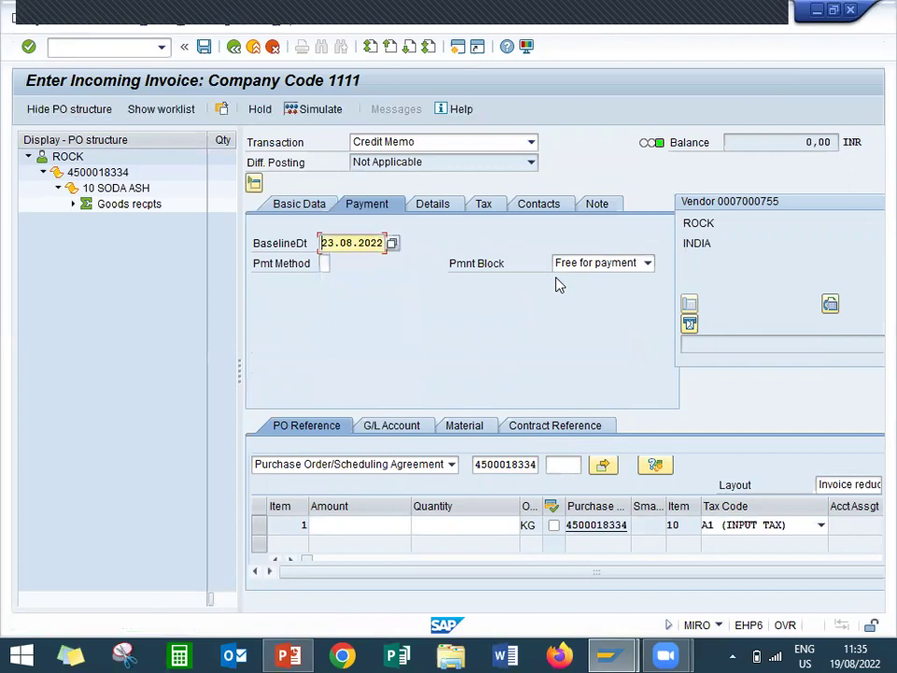
click(311, 207)
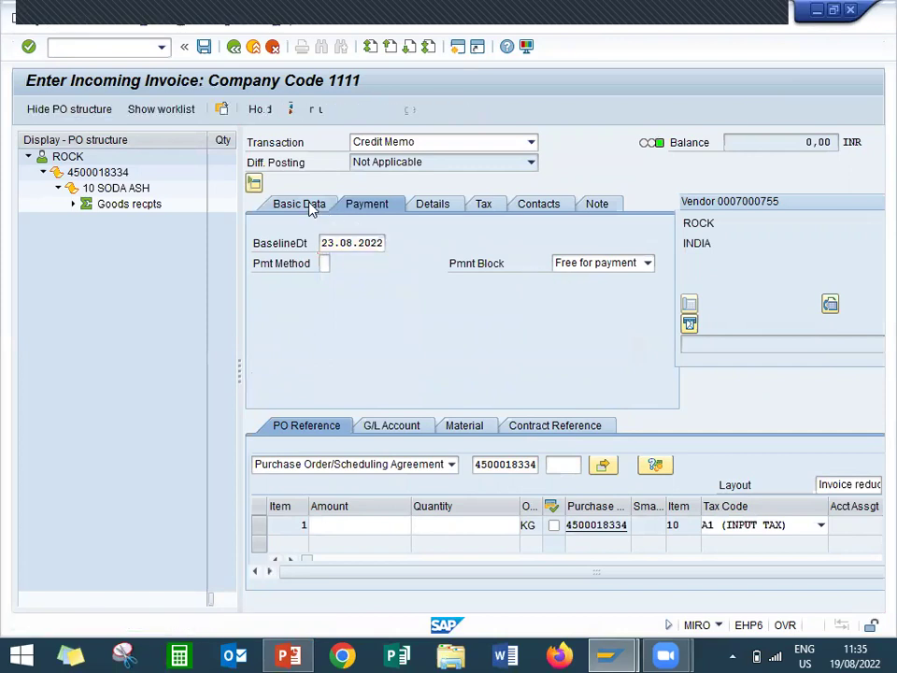
click(73, 205)
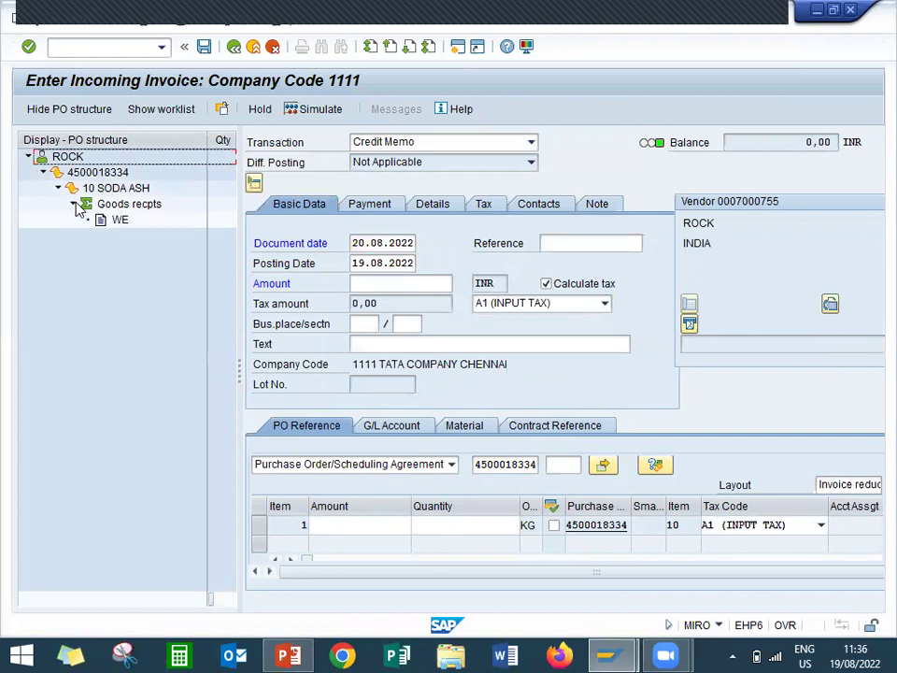
- Switch the document to Invoice, enter 12.760,00, simulate and post it, then exit
click(418, 143)
click(409, 163)
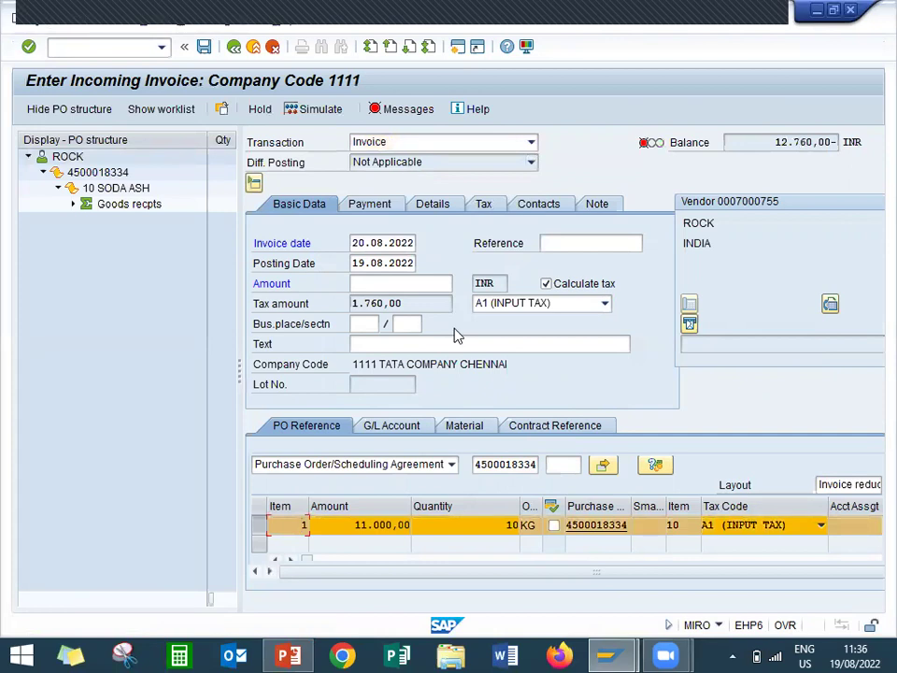
click(404, 283)
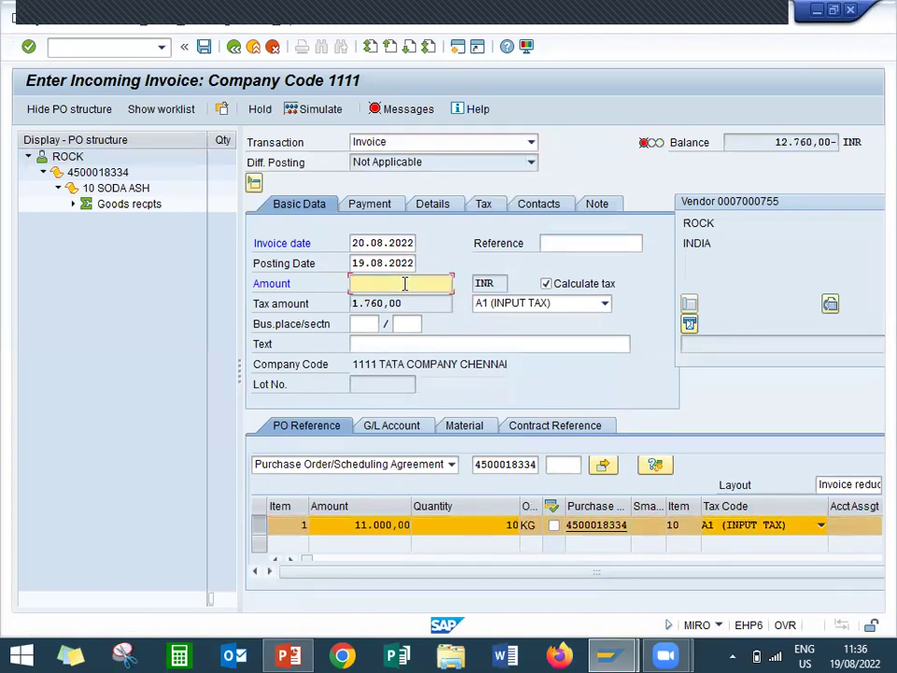
text(1)
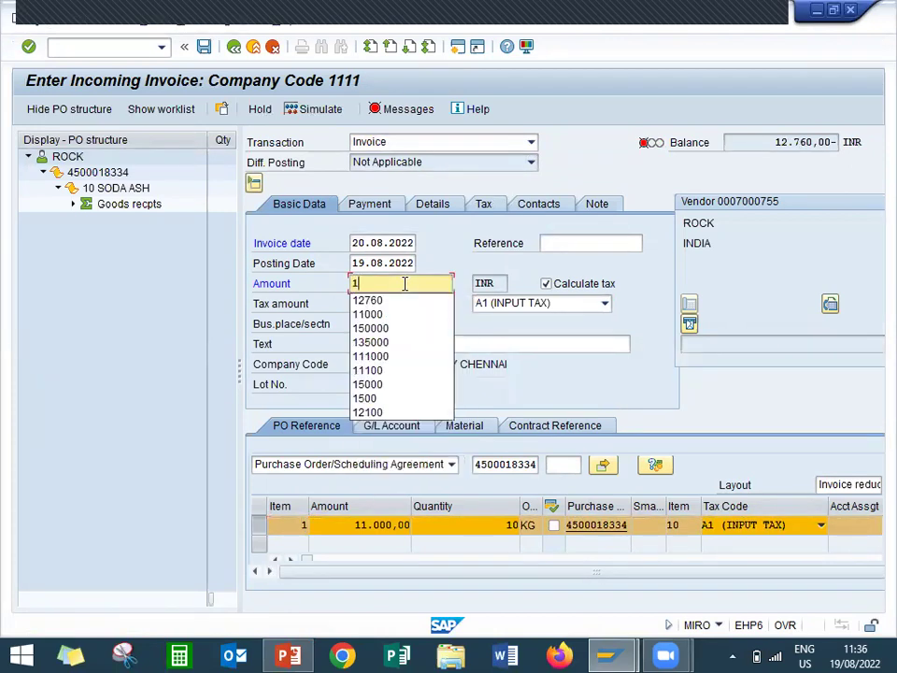
text(2760)
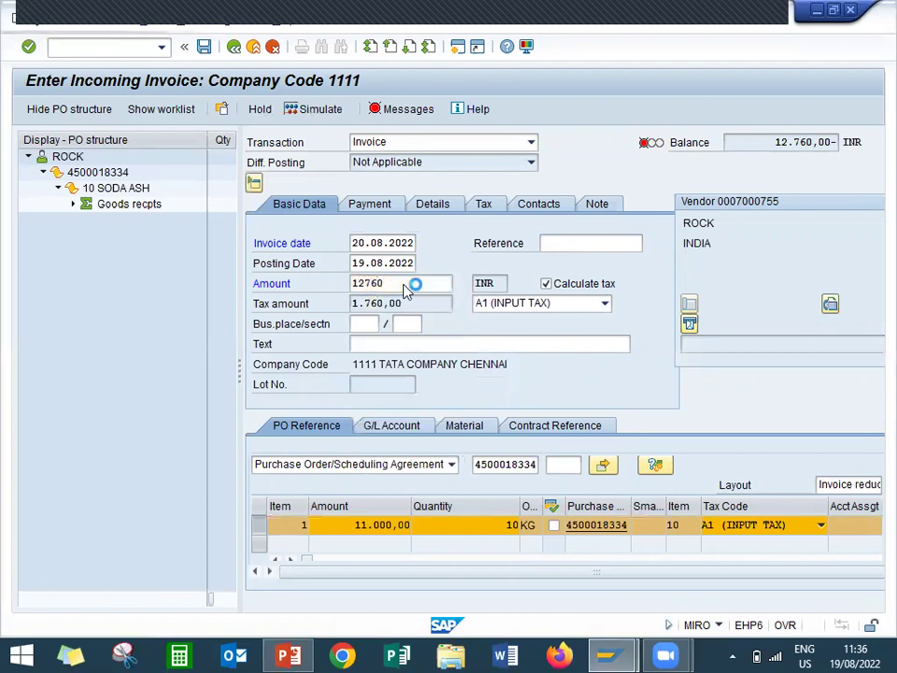
key(Return)
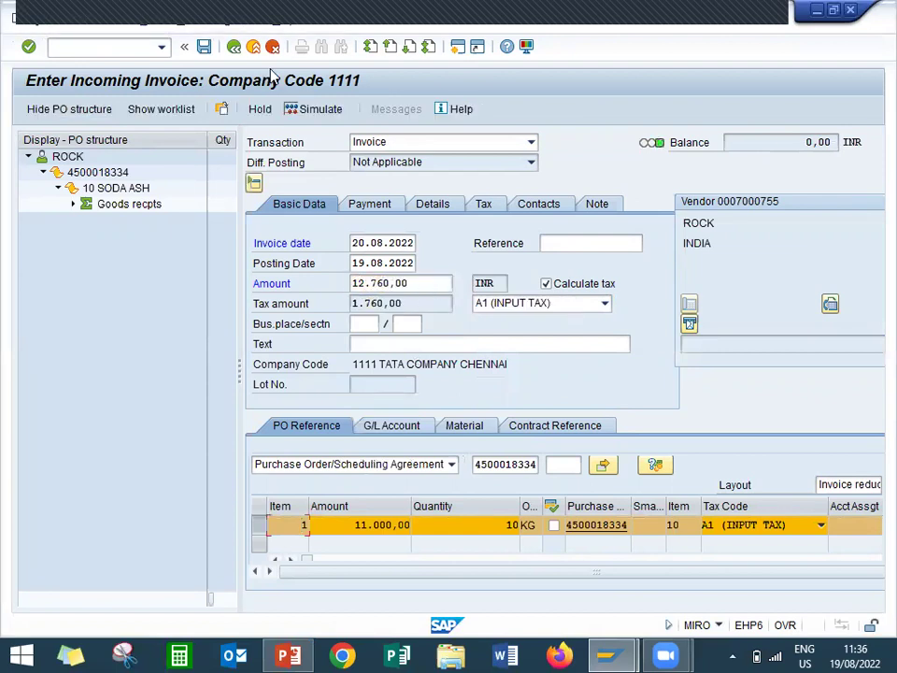
click(305, 109)
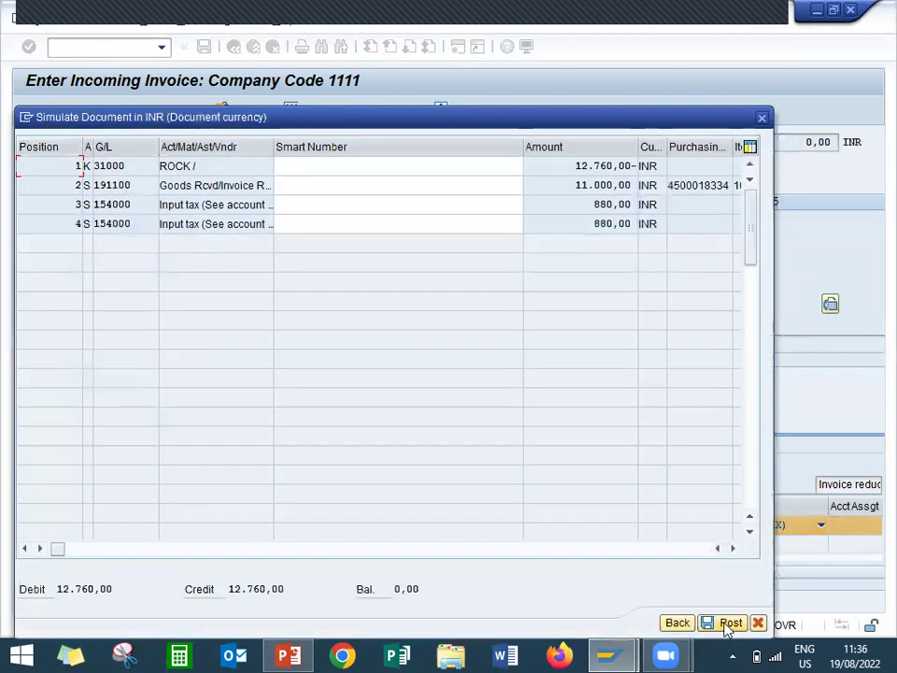
click(729, 625)
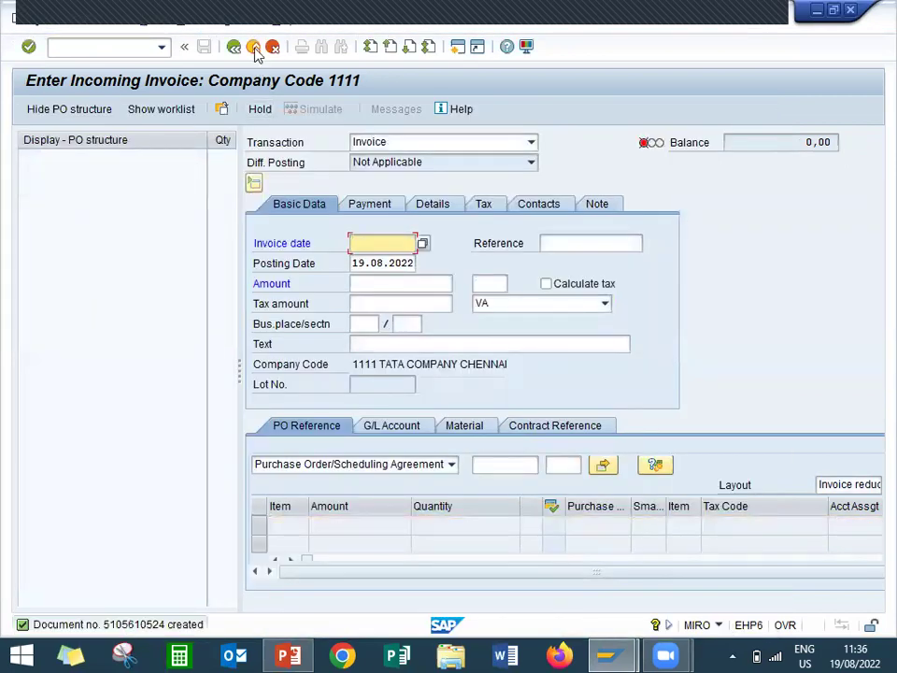
click(253, 46)
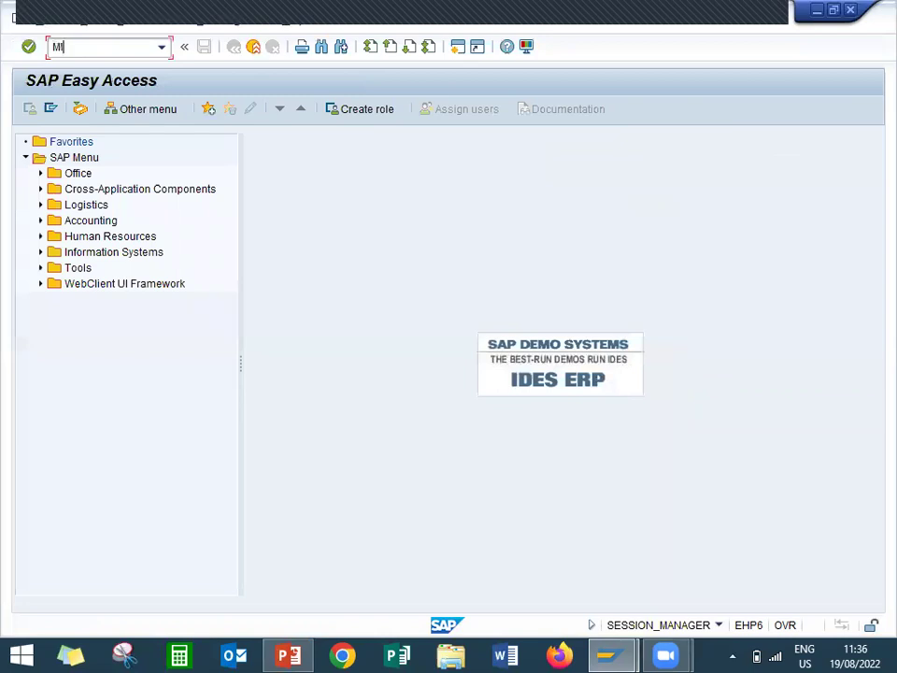
key(Return)
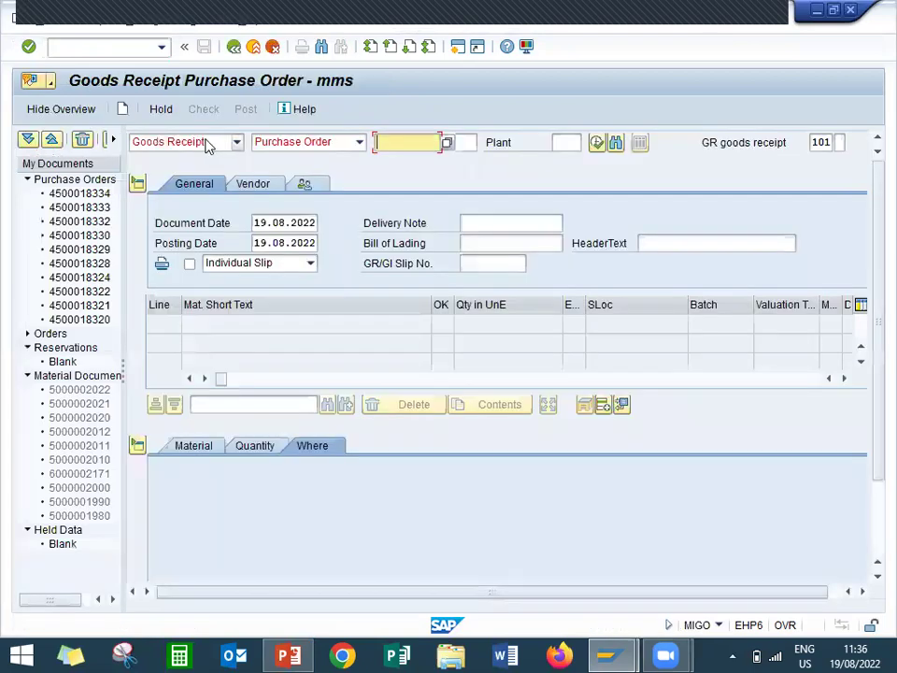
click(207, 145)
click(200, 176)
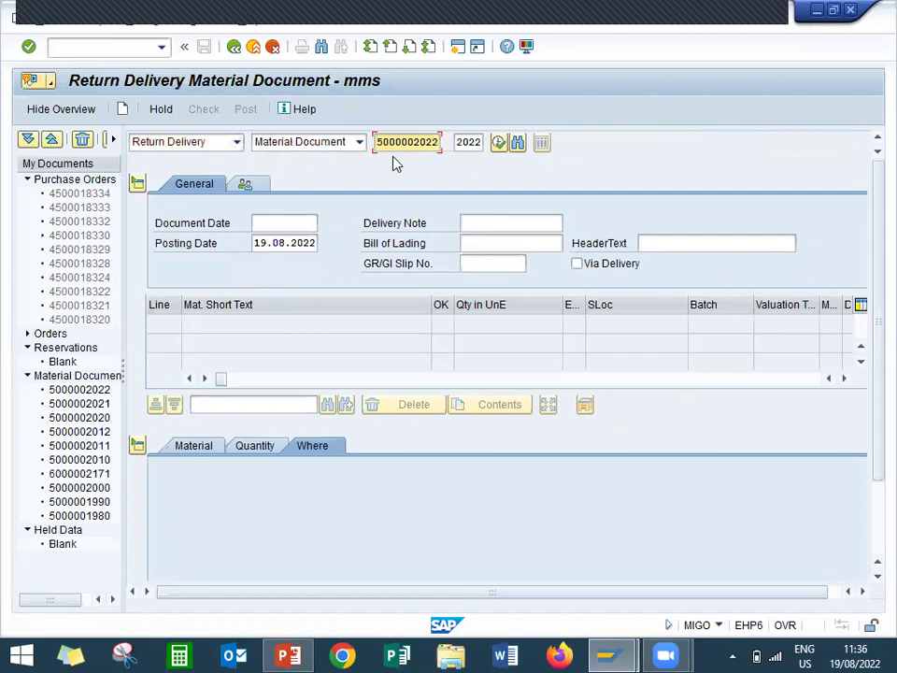
drag(377, 142, 437, 142)
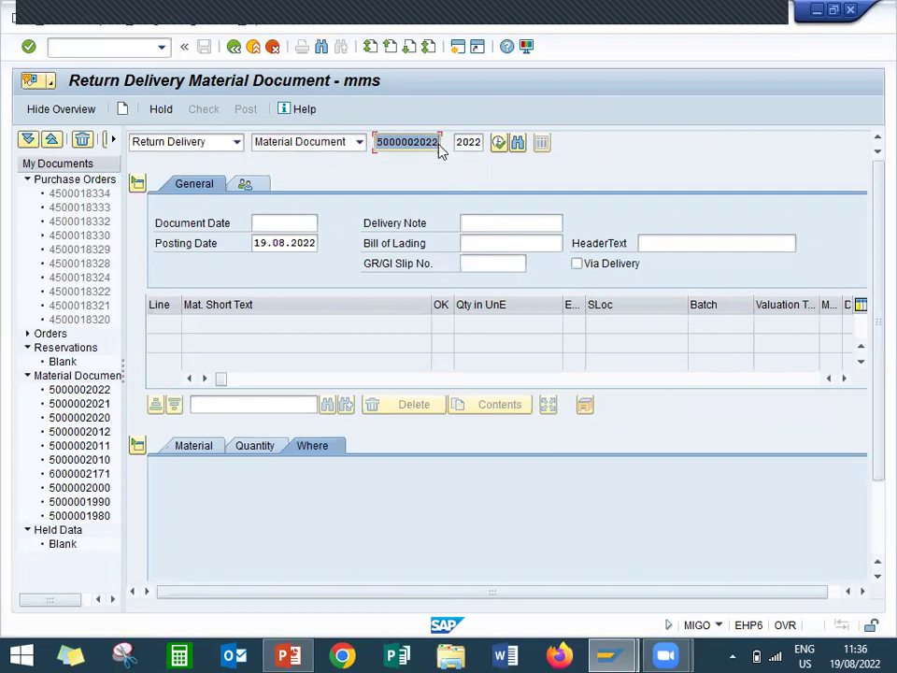
key(Return)
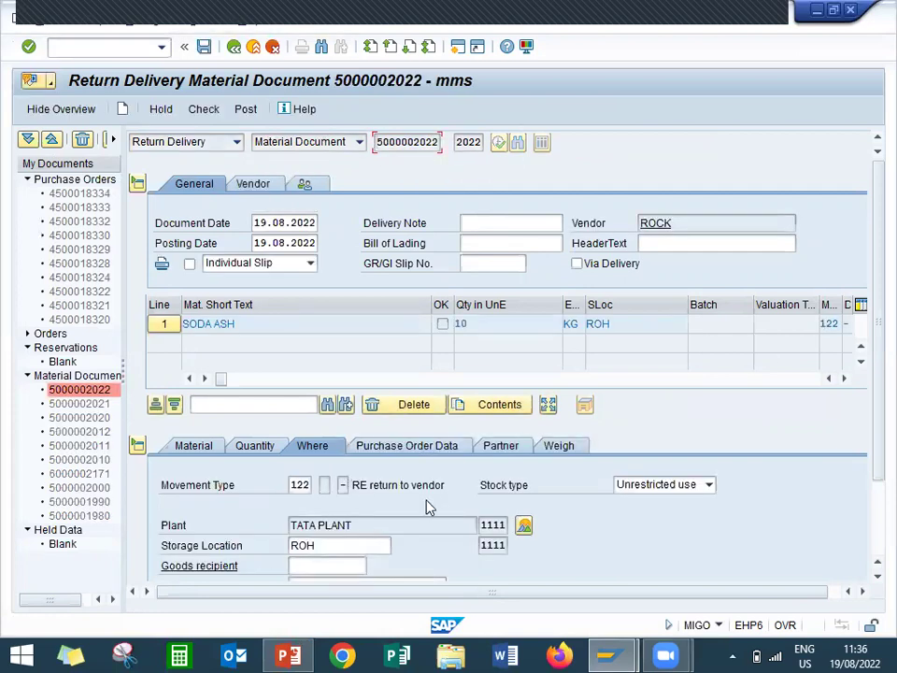
scroll(871, 384, down, 3)
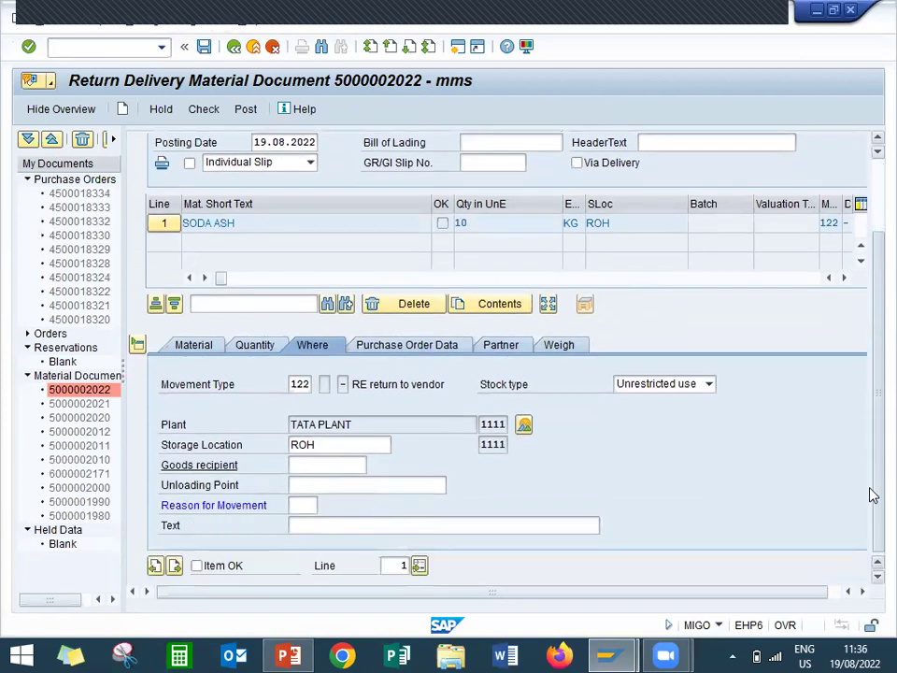
- Set the reason for movement to Poor quality
click(303, 505)
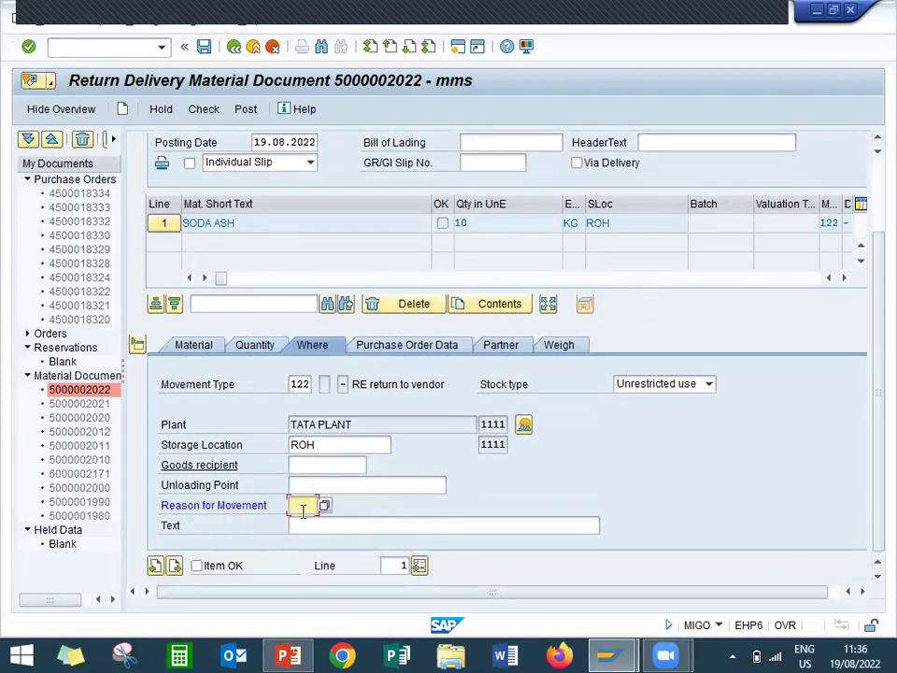
click(324, 506)
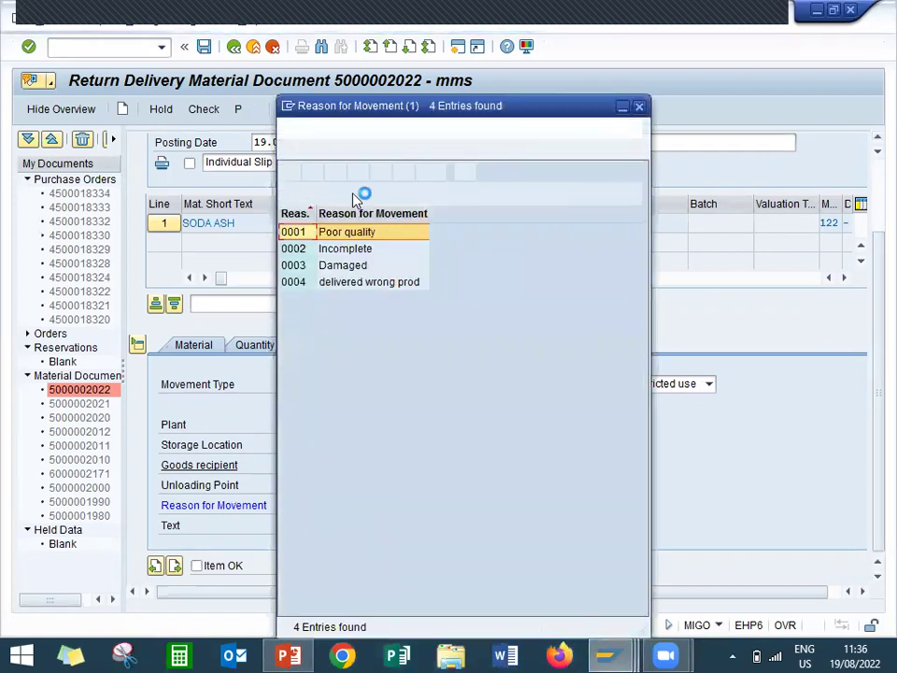
double_click(345, 236)
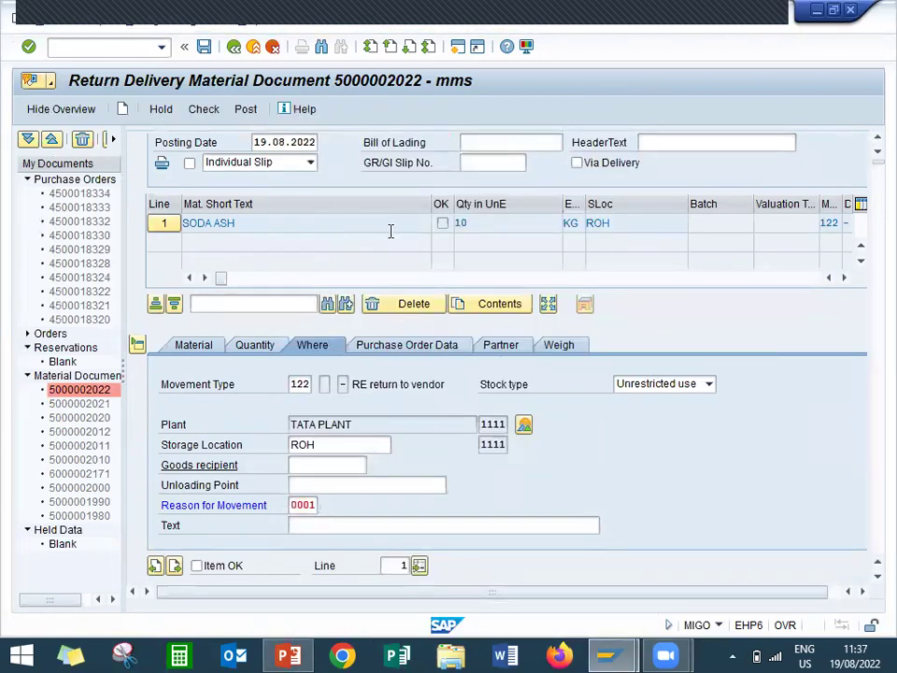
key(Return)
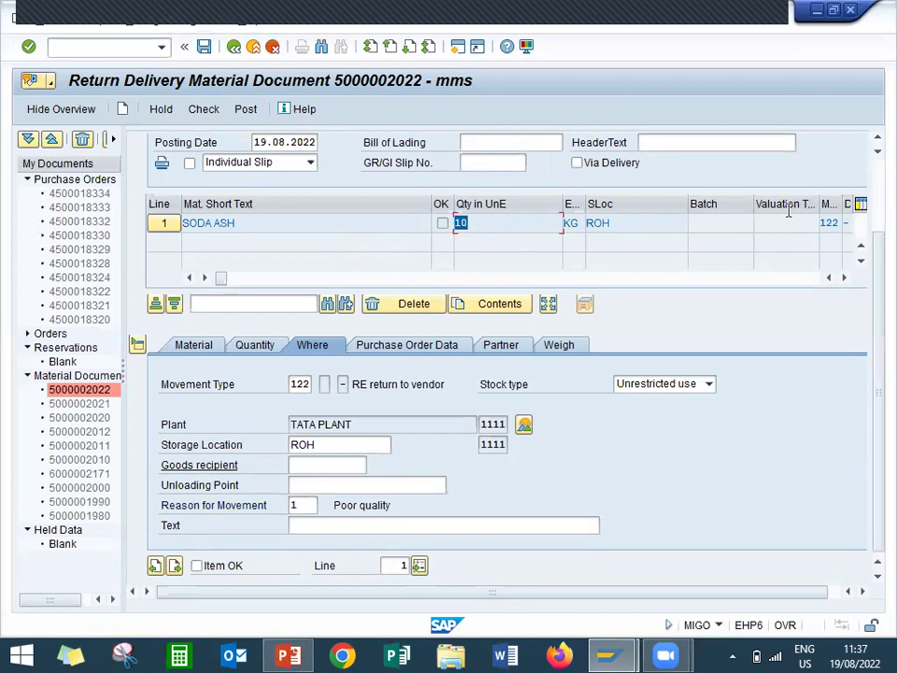
- Mark the returned item OK, post the return delivery and exit
scroll(873, 182, up, 2)
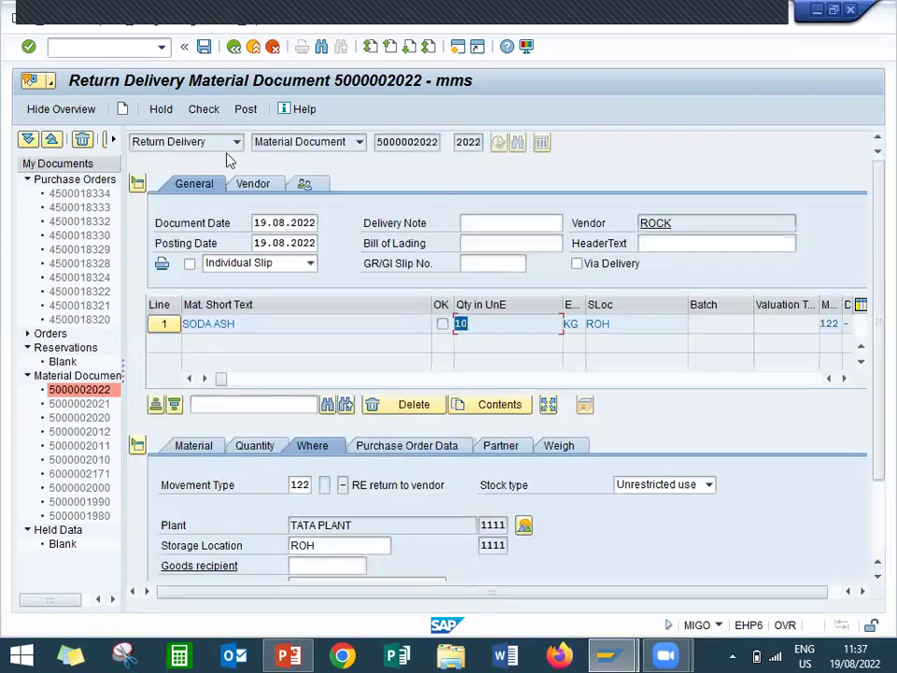
click(242, 109)
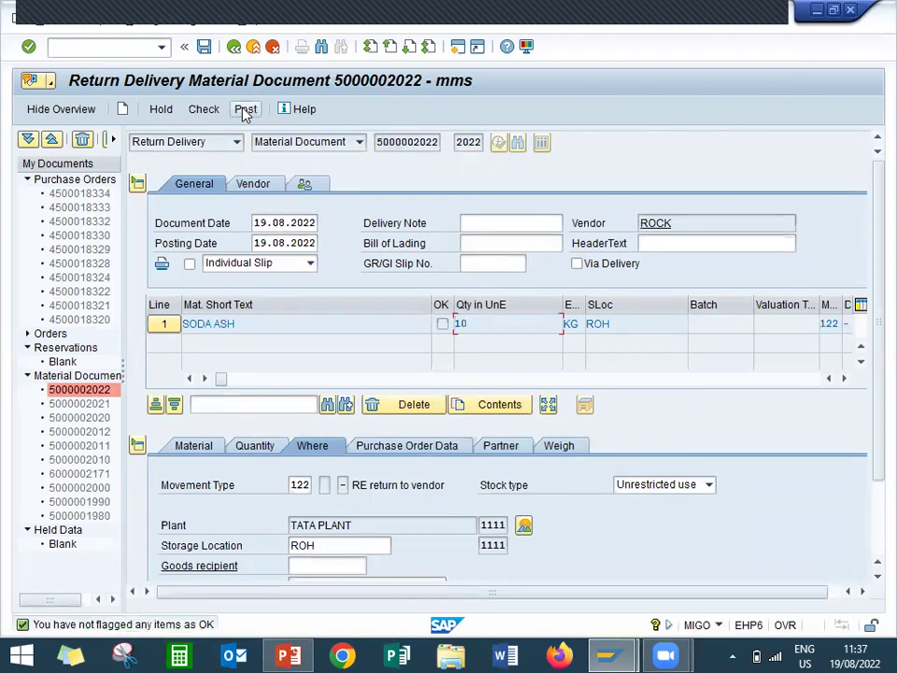
scroll(873, 421, down, 2)
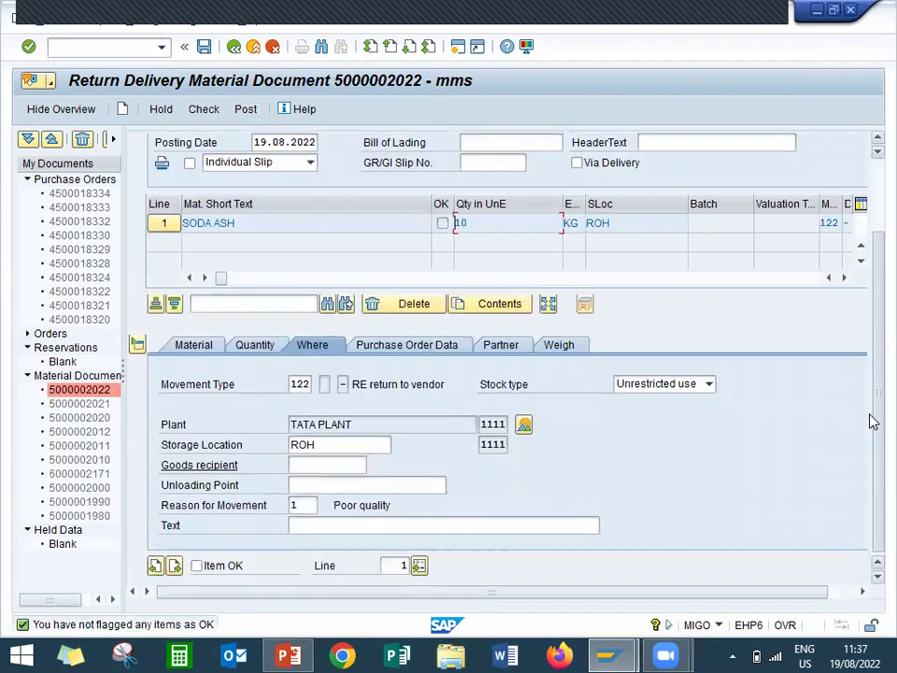
click(204, 565)
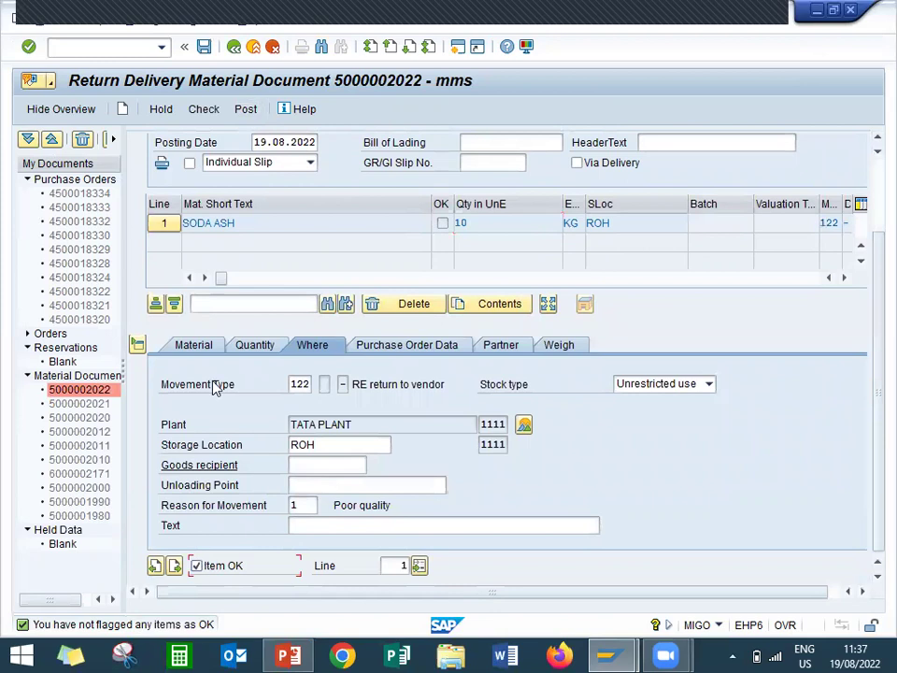
click(245, 110)
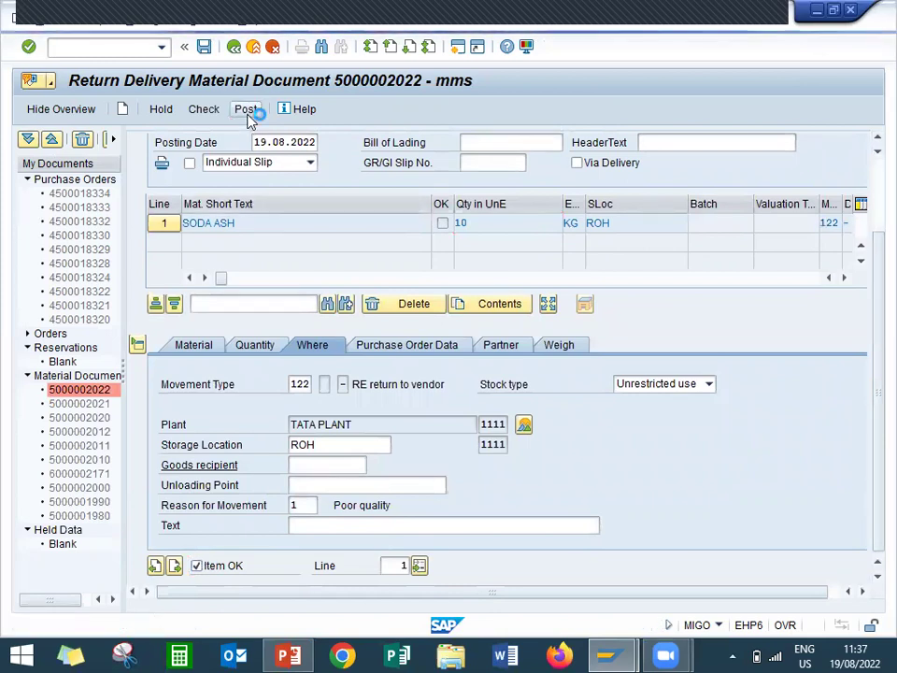
click(253, 48)
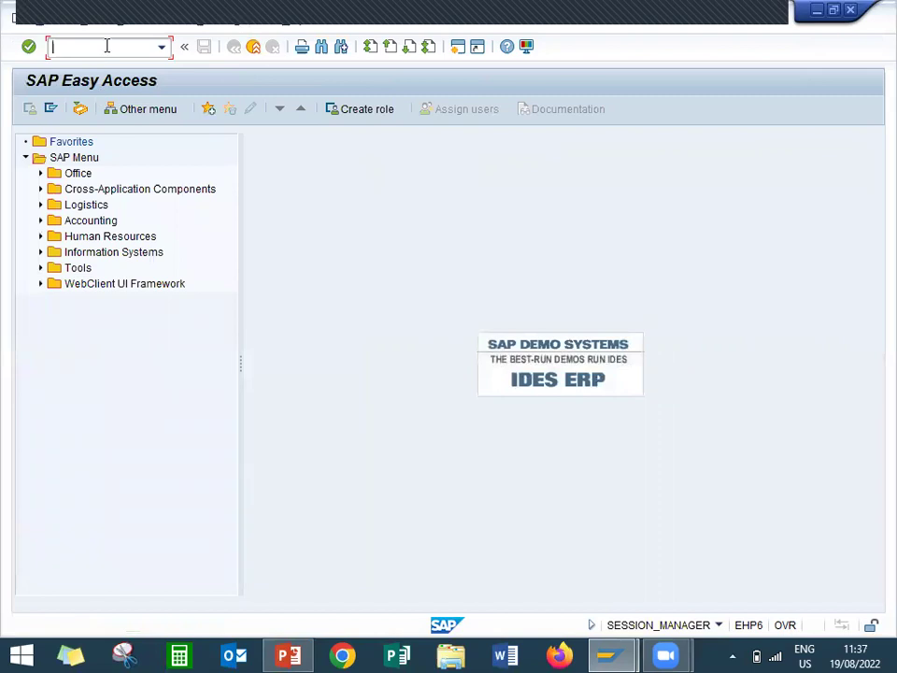
text(MIRO)
key(Return)
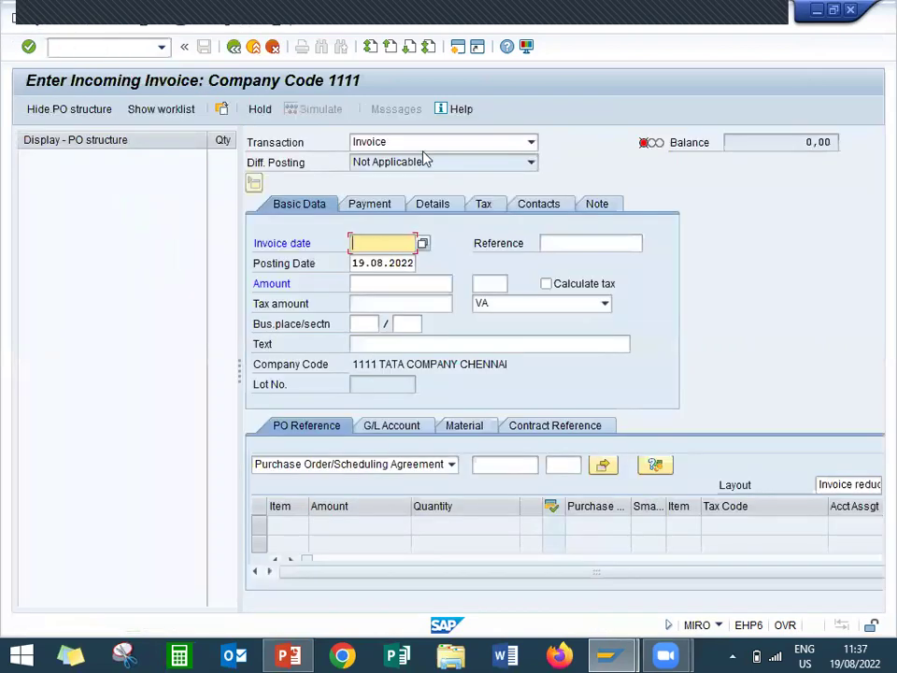
click(422, 145)
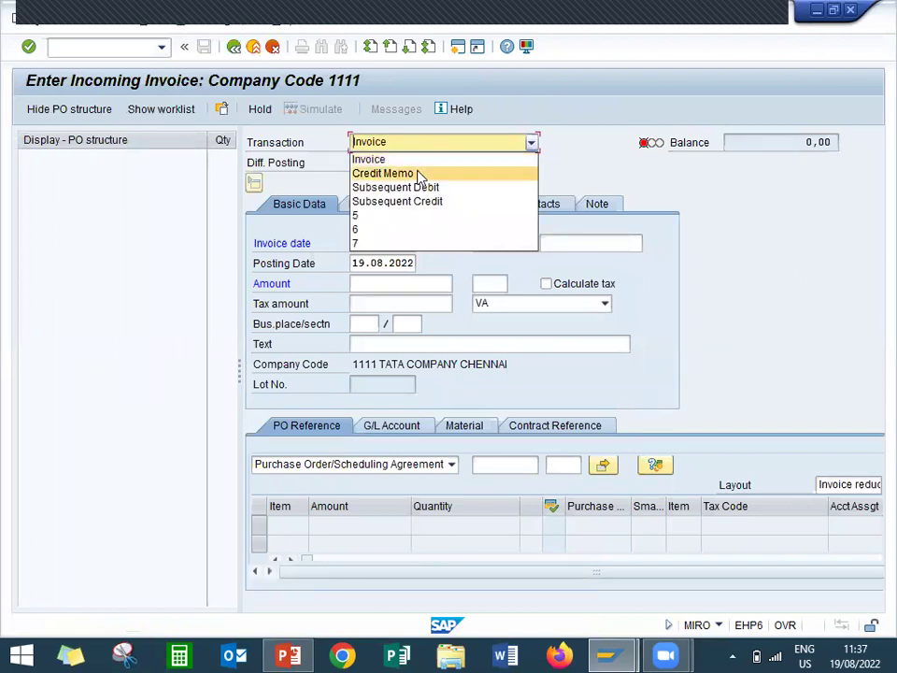
click(419, 174)
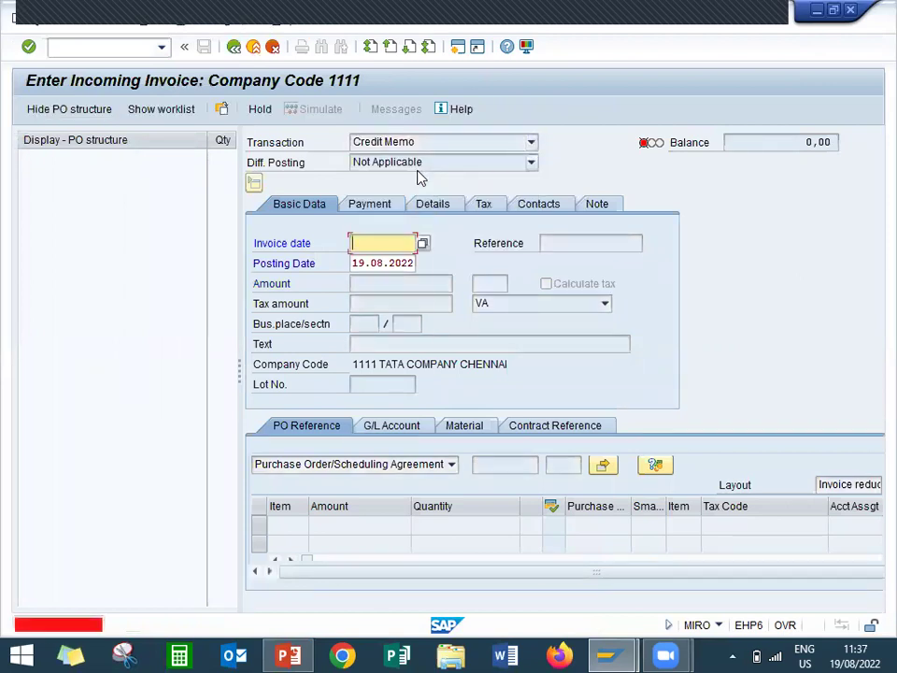
key(Return)
key(Return)
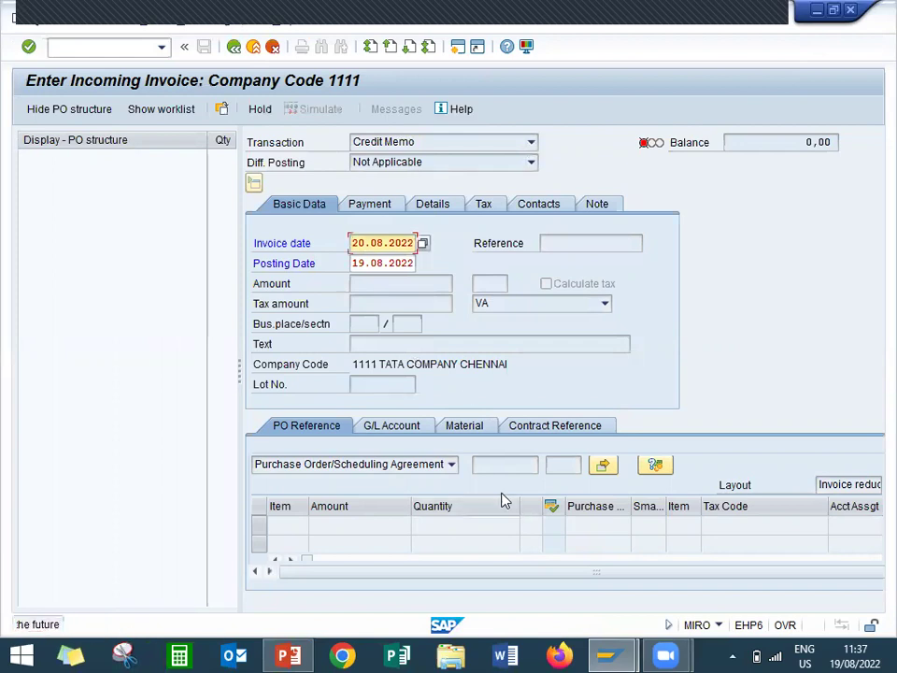
key(Return)
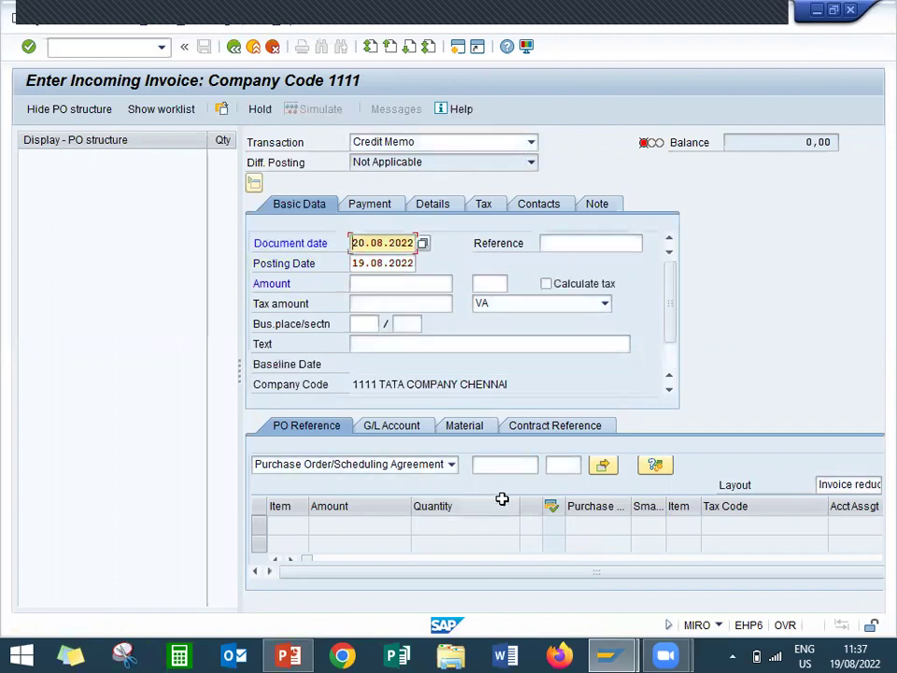
click(504, 470)
key(Down)
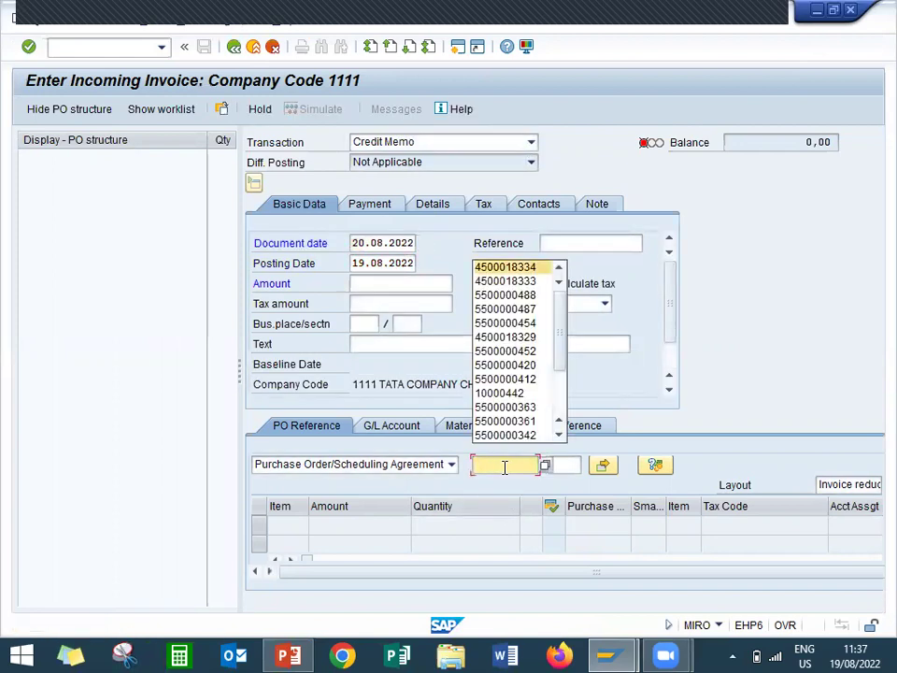
key(Return)
key(Return)
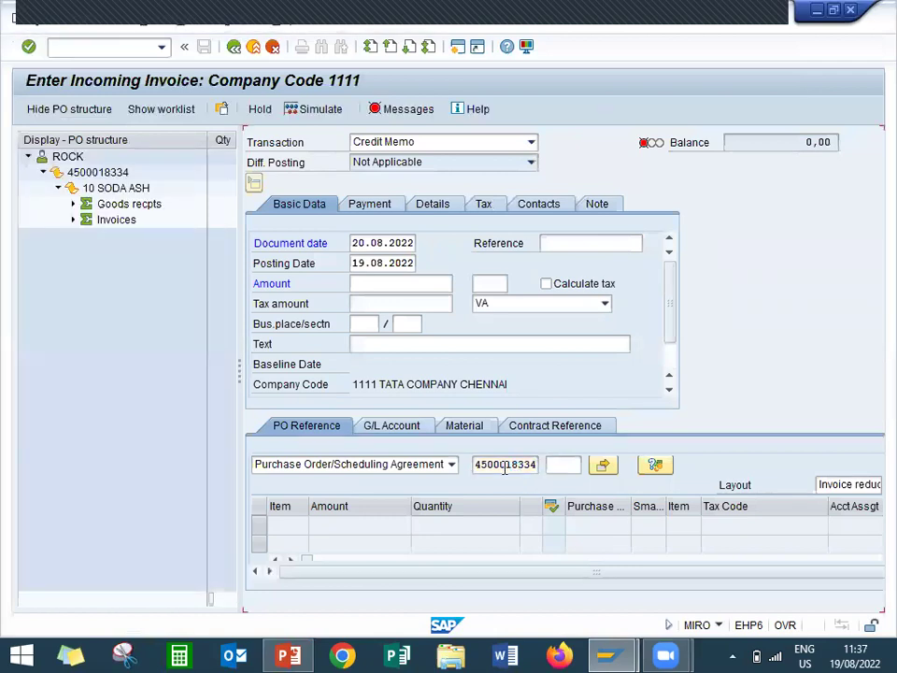
- Set tax code A1 (INPUT TAX) in both the header and the item line
click(545, 310)
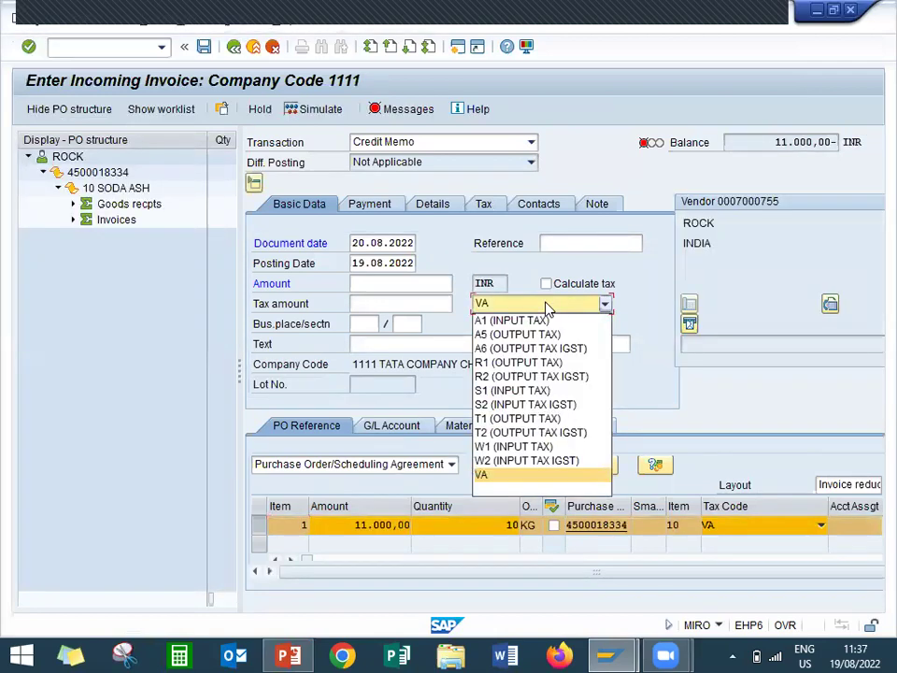
click(547, 320)
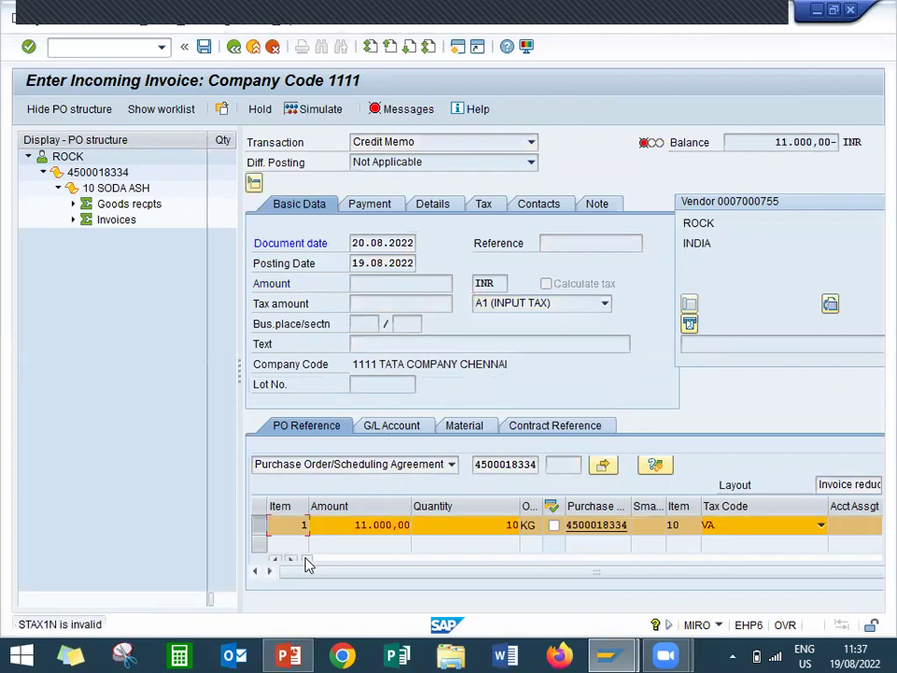
drag(300, 558, 348, 558)
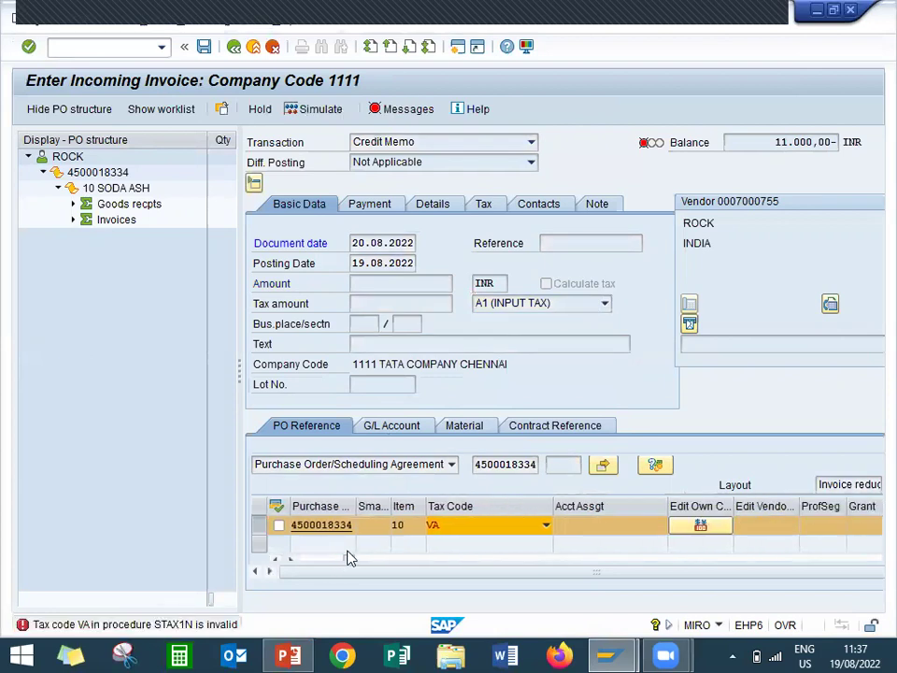
click(463, 536)
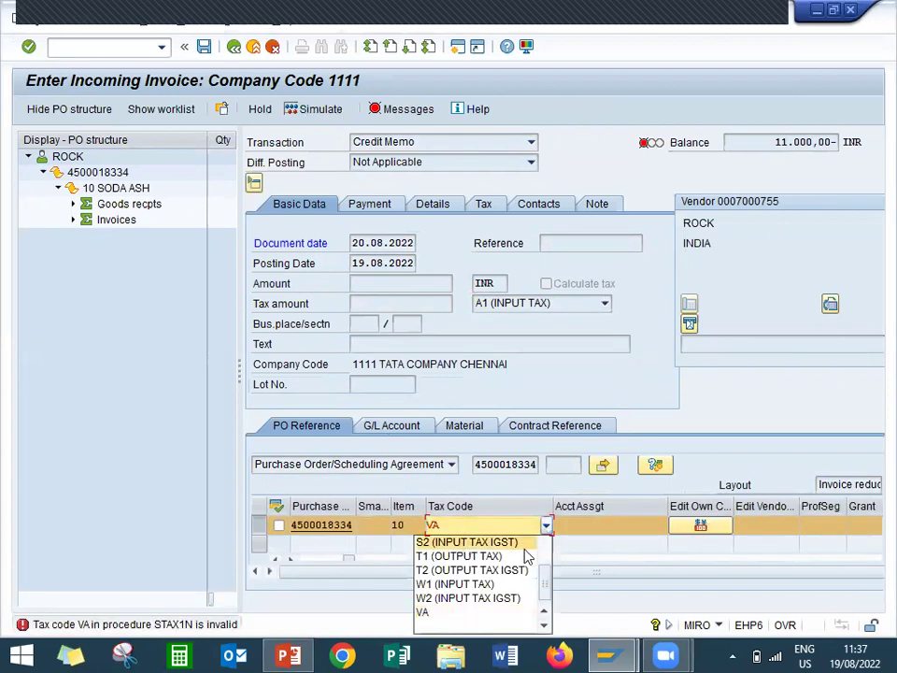
drag(545, 557, 543, 525)
click(489, 541)
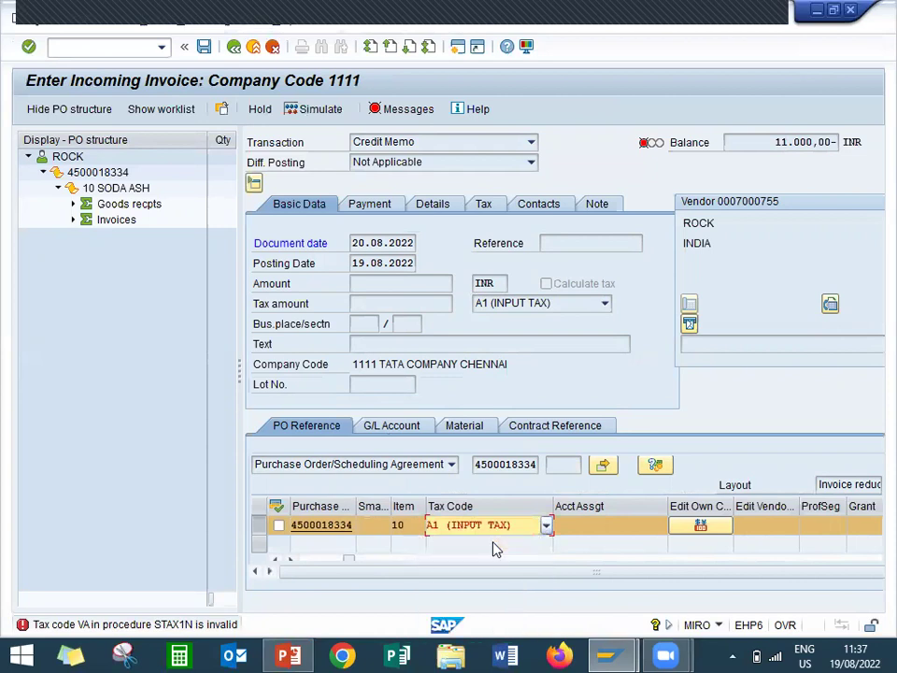
key(Return)
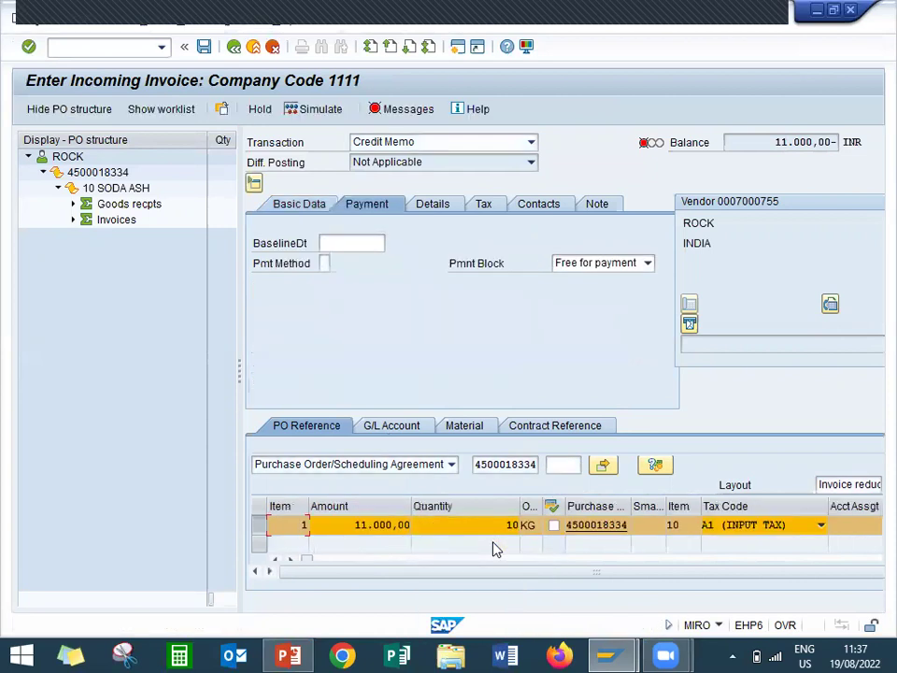
- Set the baseline date to 23.08.2022 and turn on automatic tax calculation
click(339, 245)
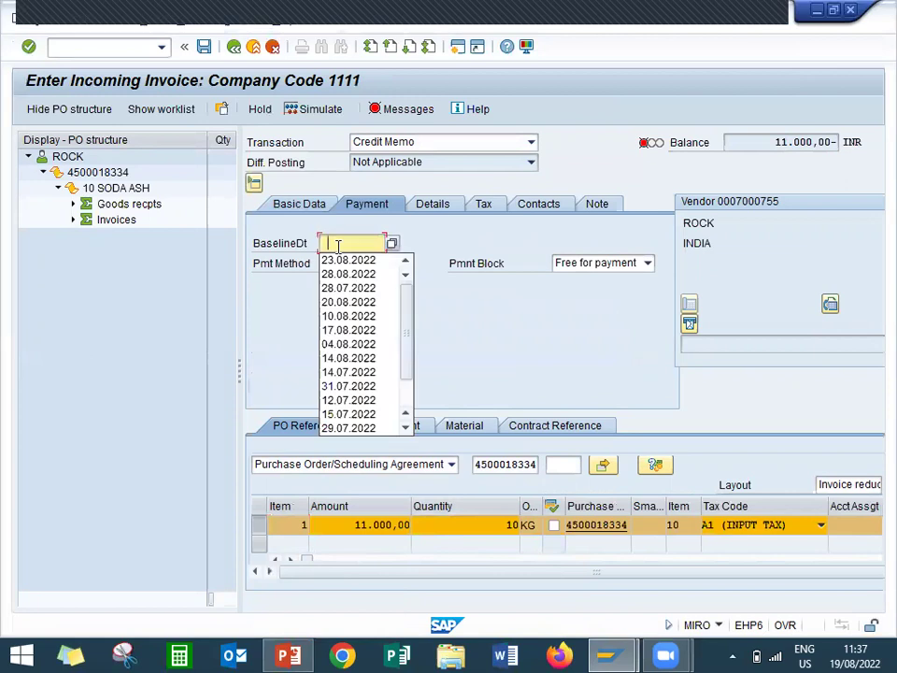
key(Down)
key(Return)
key(Return)
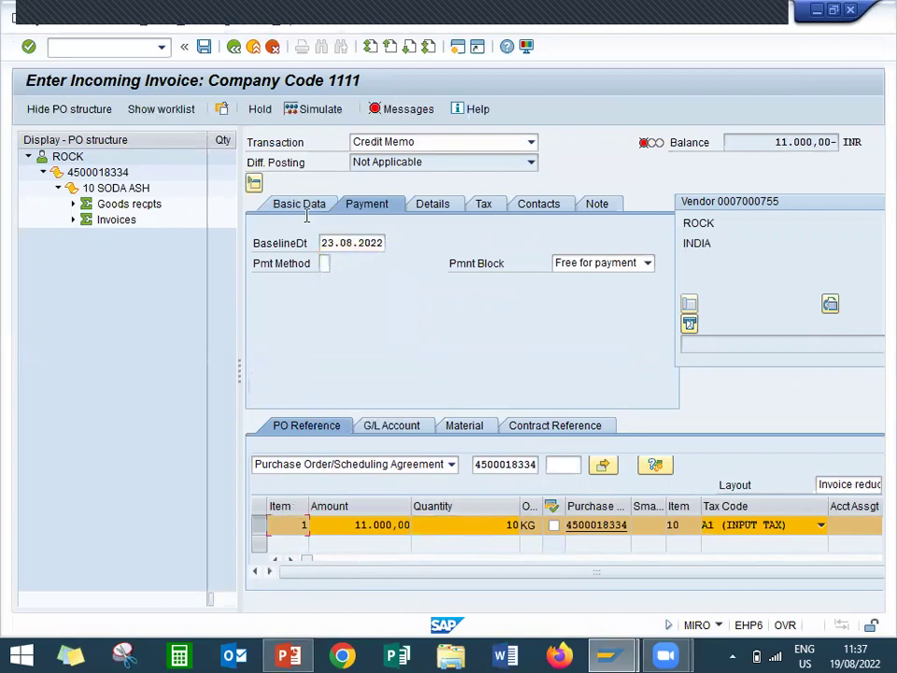
click(300, 207)
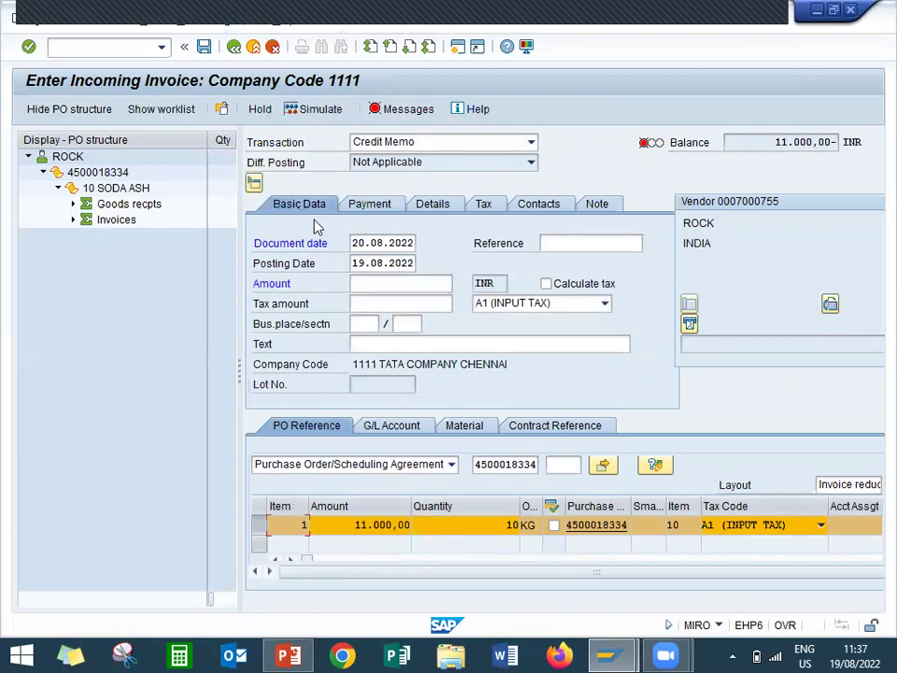
click(420, 284)
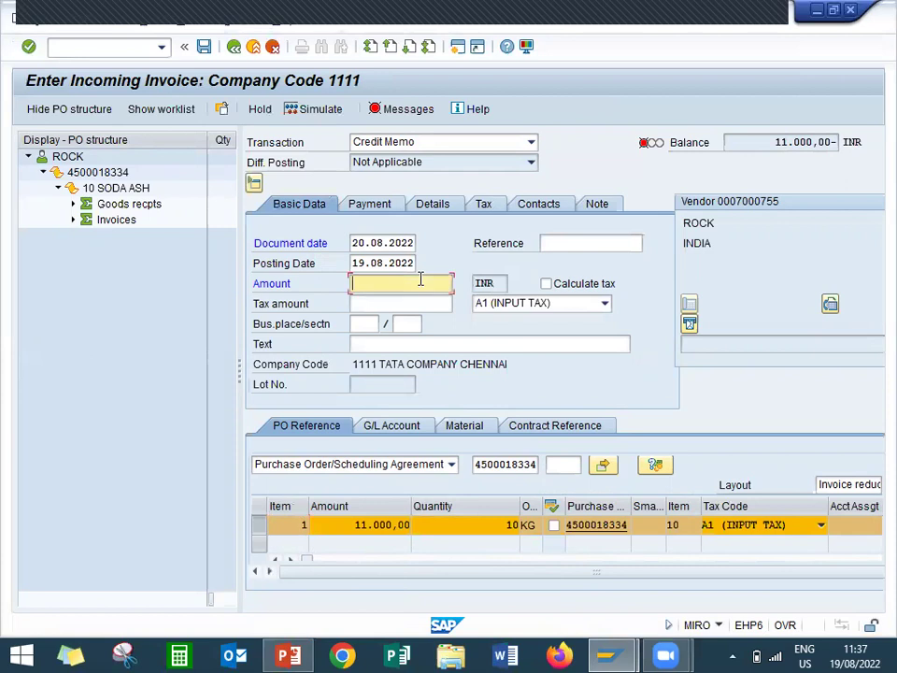
click(547, 285)
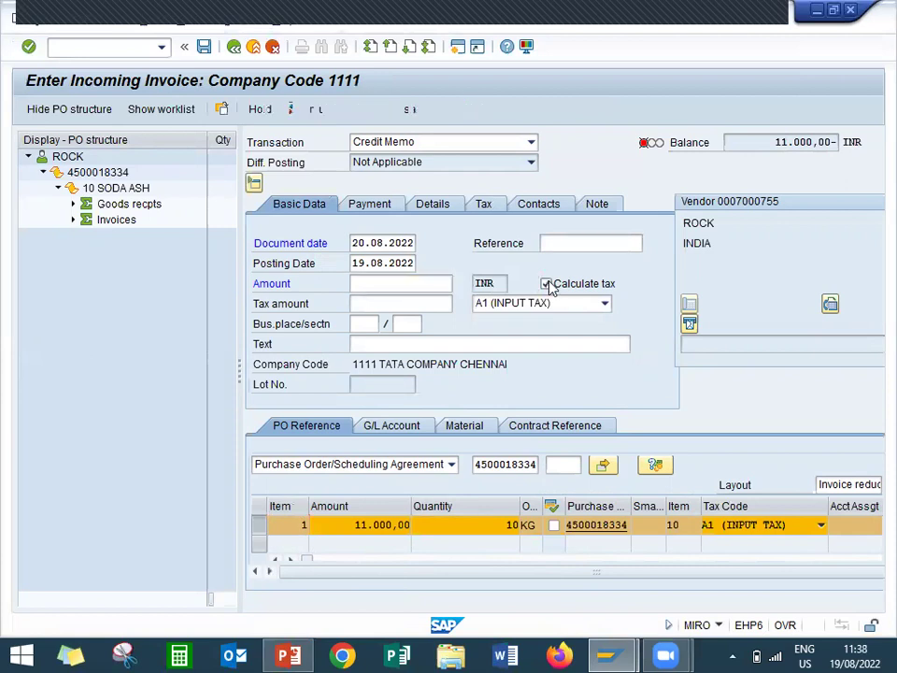
- Enter the 12.760,00 credit memo amount, simulate, post and exit
click(405, 283)
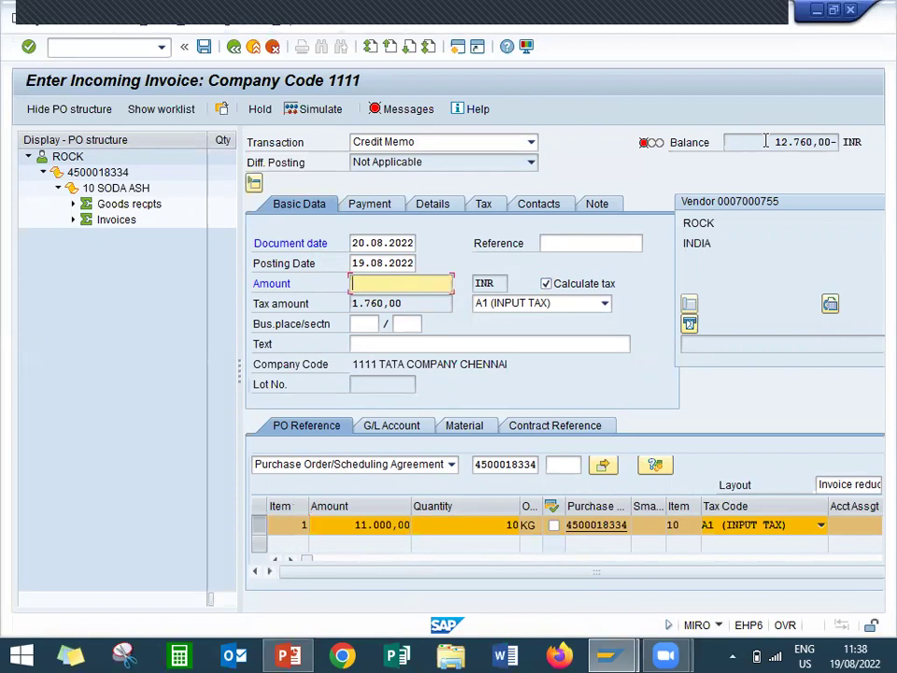
drag(766, 141, 809, 141)
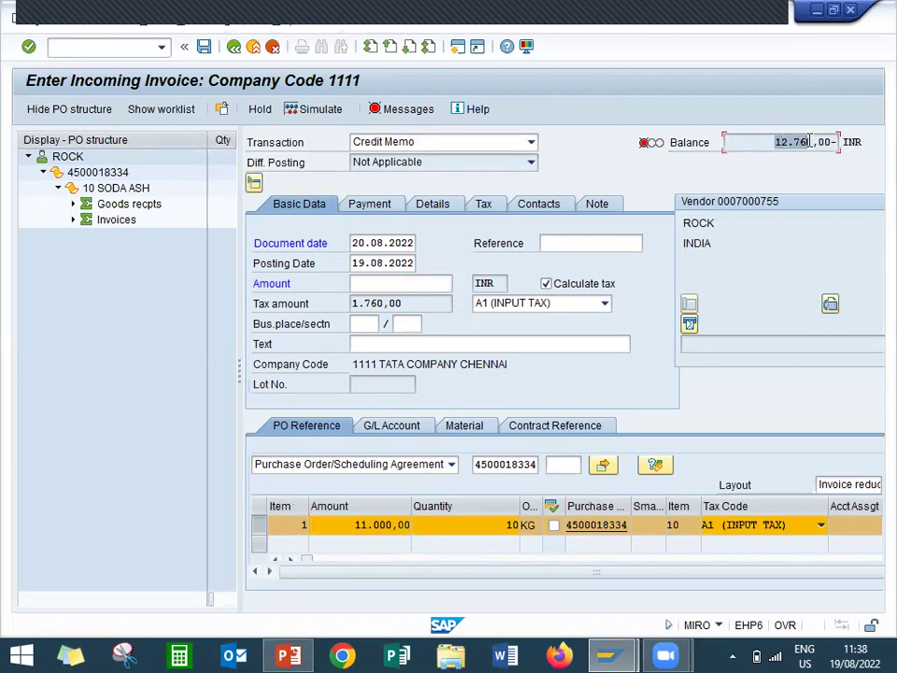
click(415, 286)
text(12760)
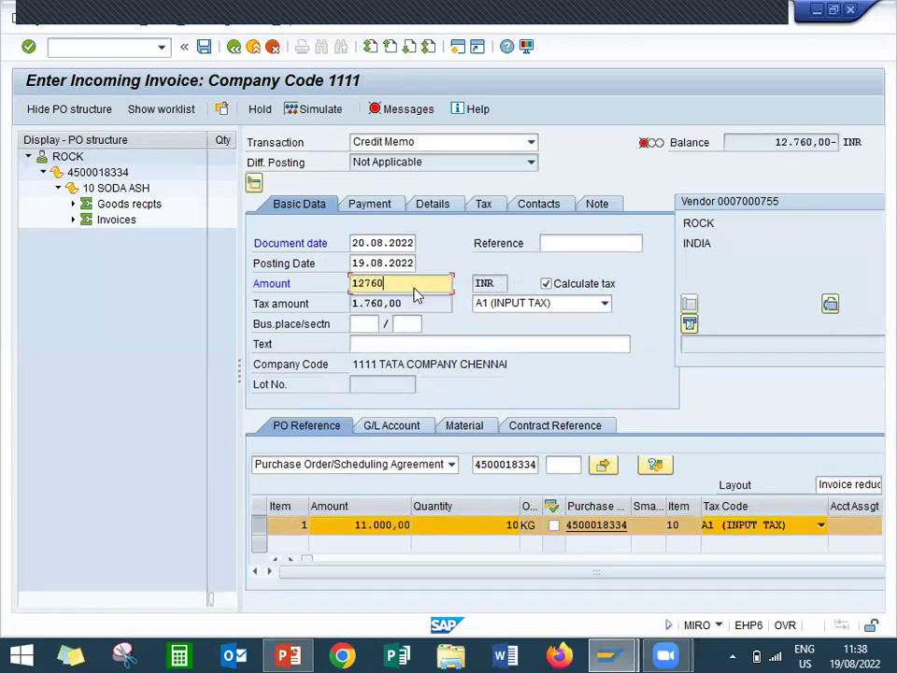
key(Return)
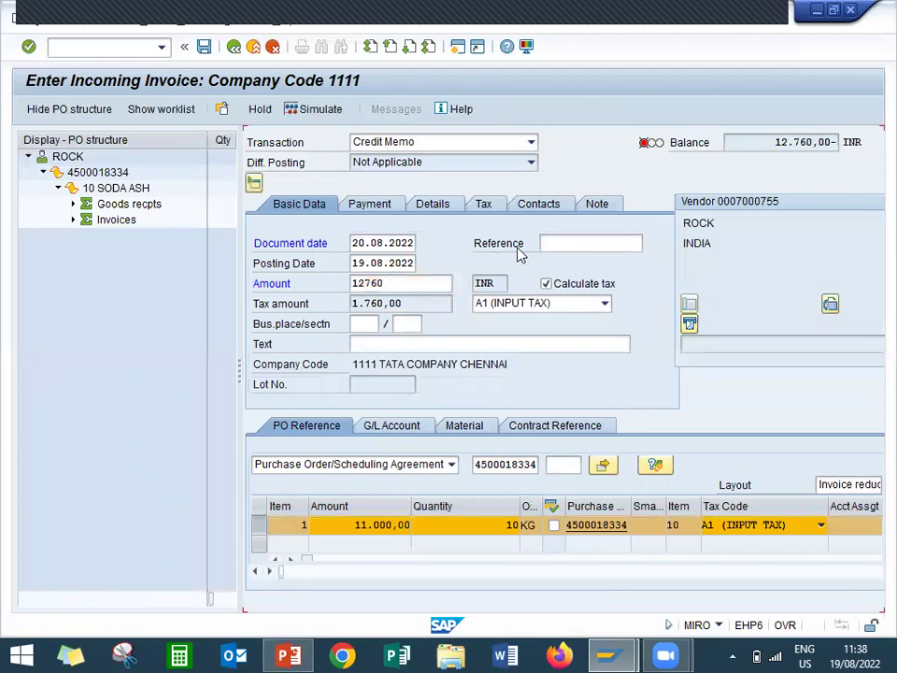
click(292, 109)
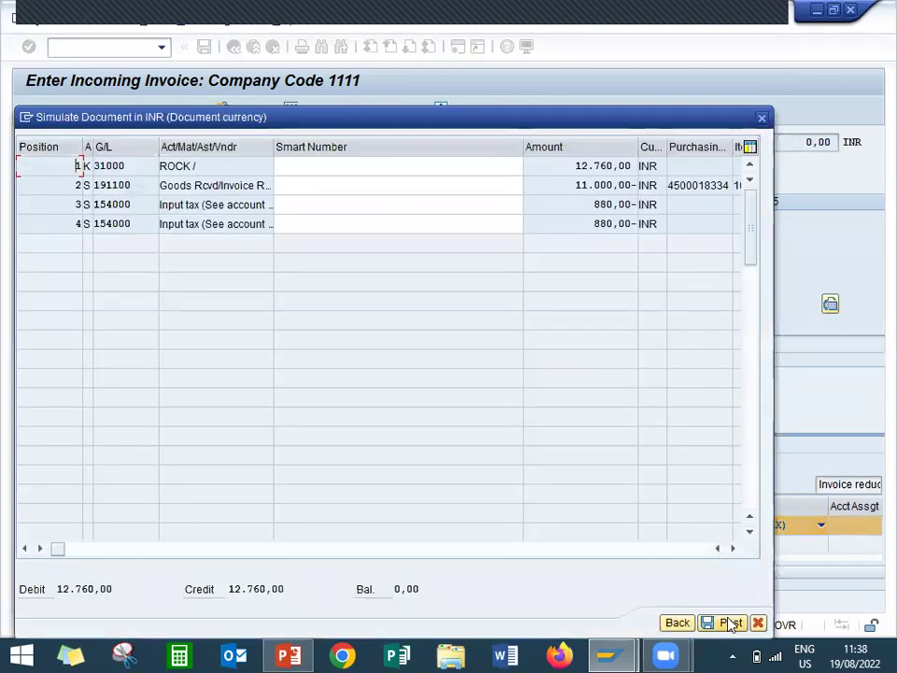
click(731, 623)
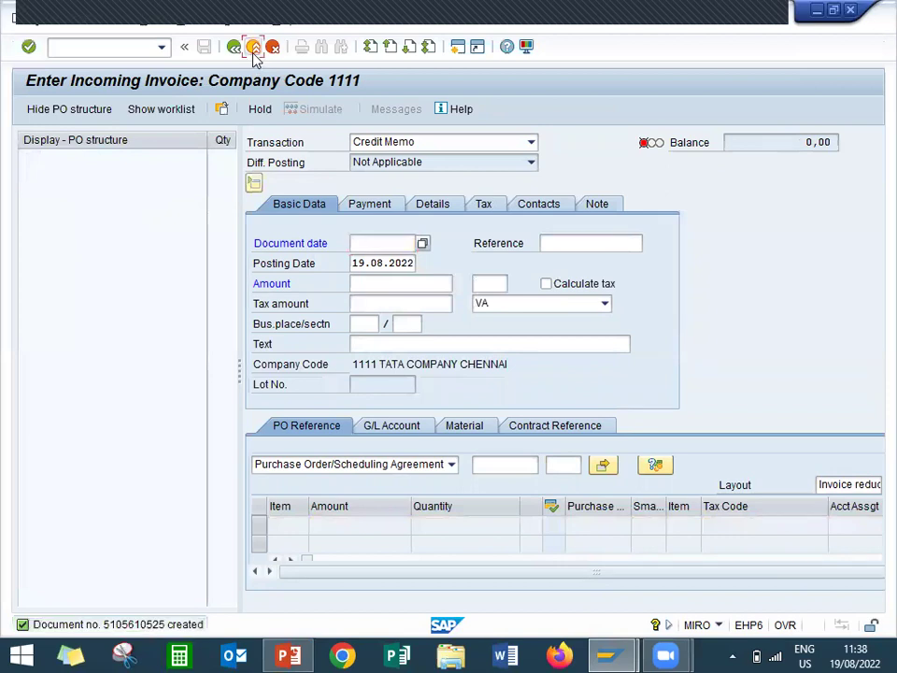
click(253, 53)
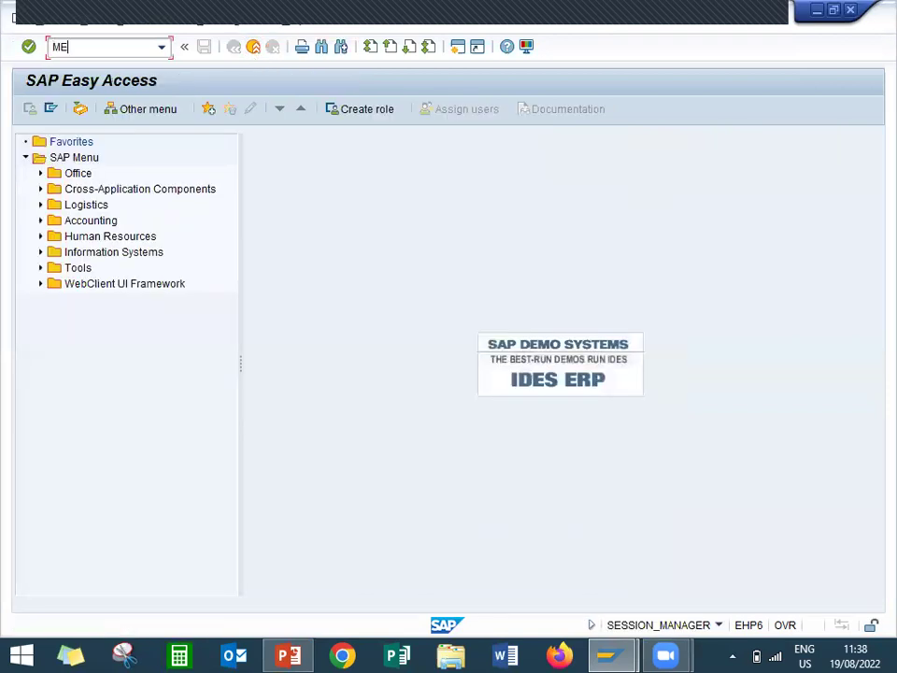
text(ME23N)
key(Return)
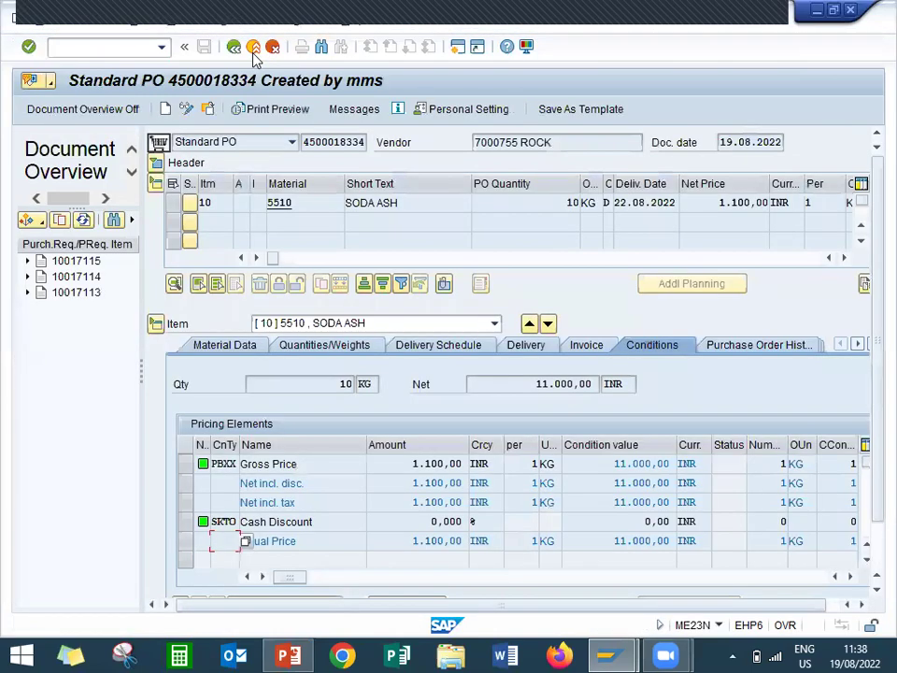
click(757, 346)
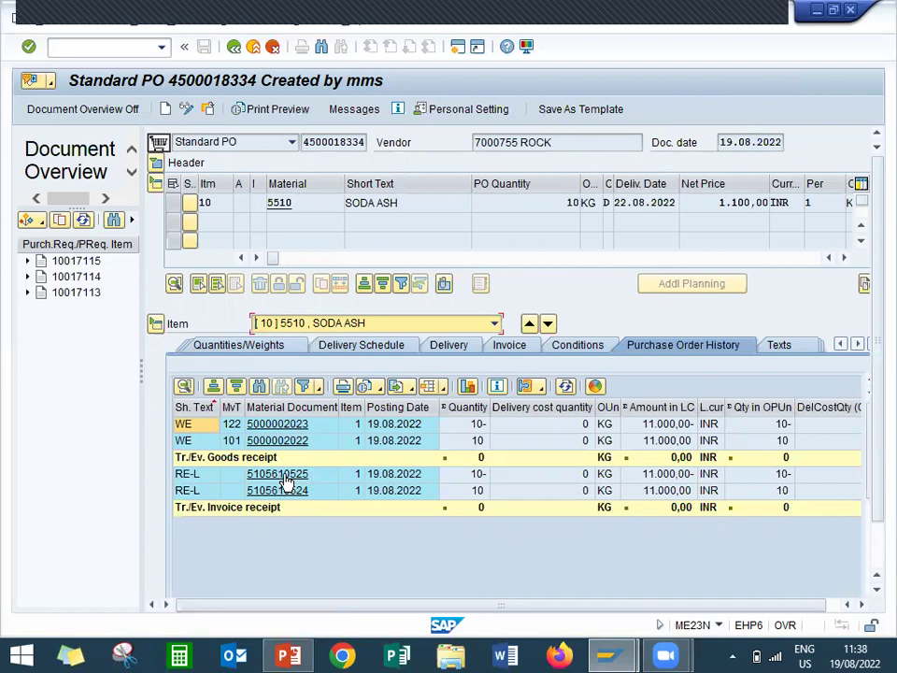
click(253, 47)
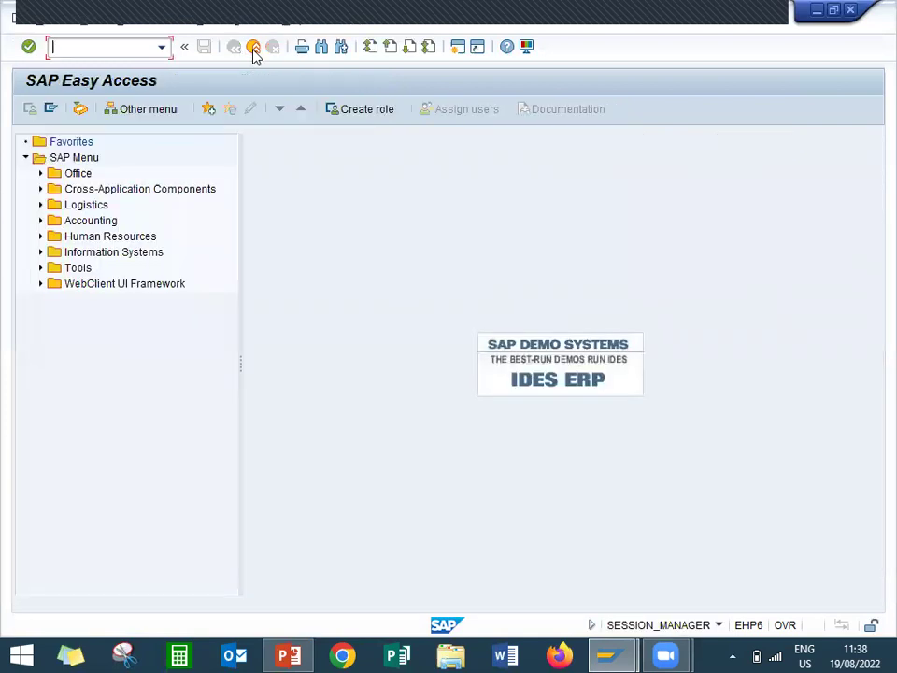